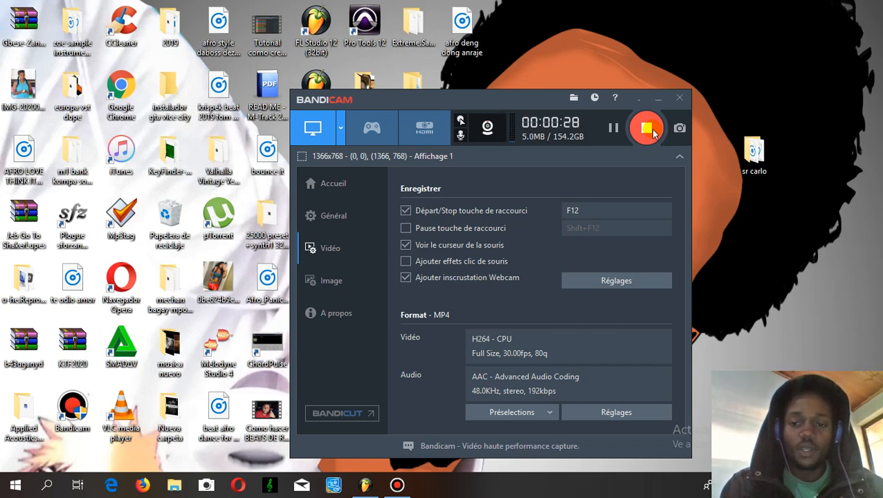
Step: Switch to FL Studio, reset the song position to the start, and hide the browser beside the playlist
{"action": "left_click", "coordinate": [365, 487]}
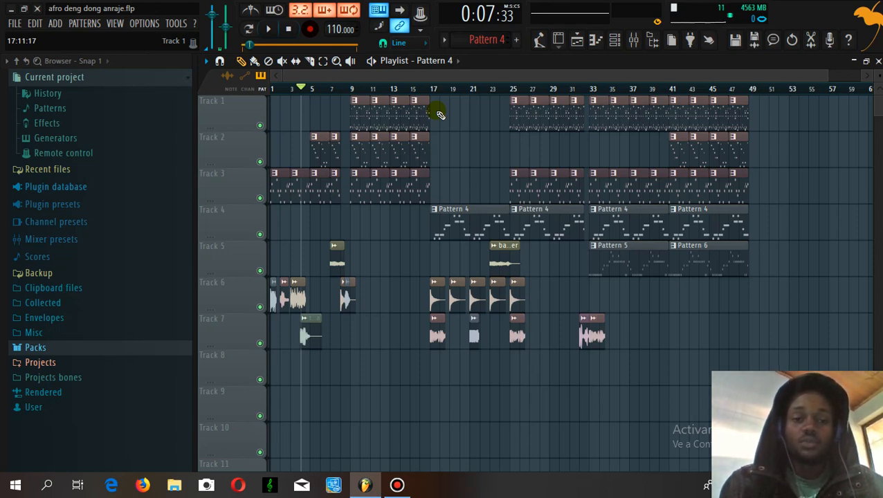
{"action": "left_click", "coordinate": [294, 35]}
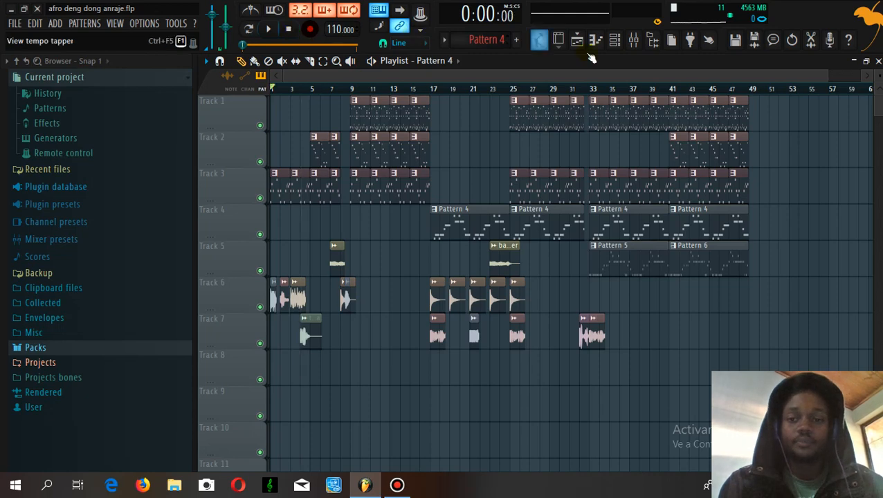
{"action": "left_click", "coordinate": [653, 40]}
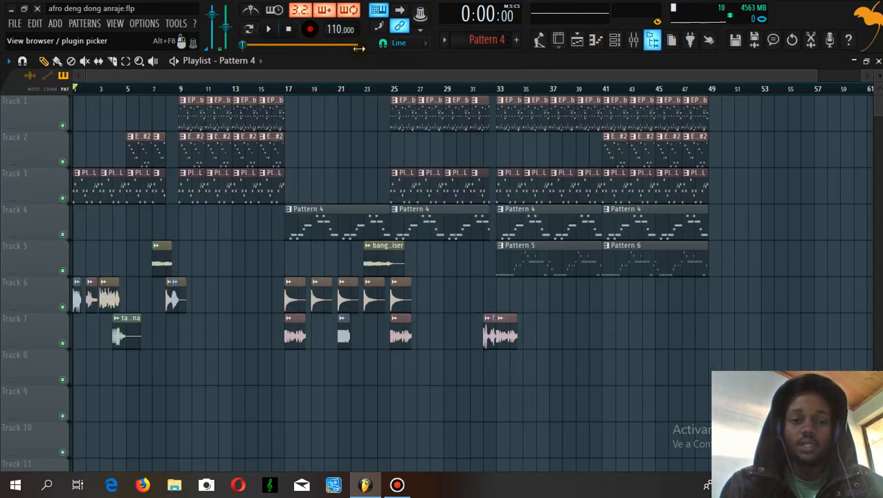
Step: Play the arrangement from the start, stop playback, and check the screen recording in Bandicam
{"action": "left_click", "coordinate": [270, 30]}
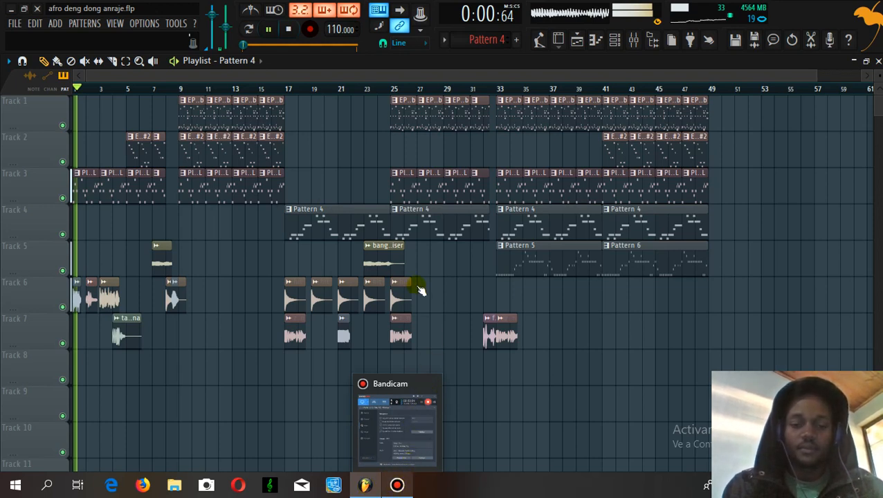
{"action": "left_click", "coordinate": [398, 408]}
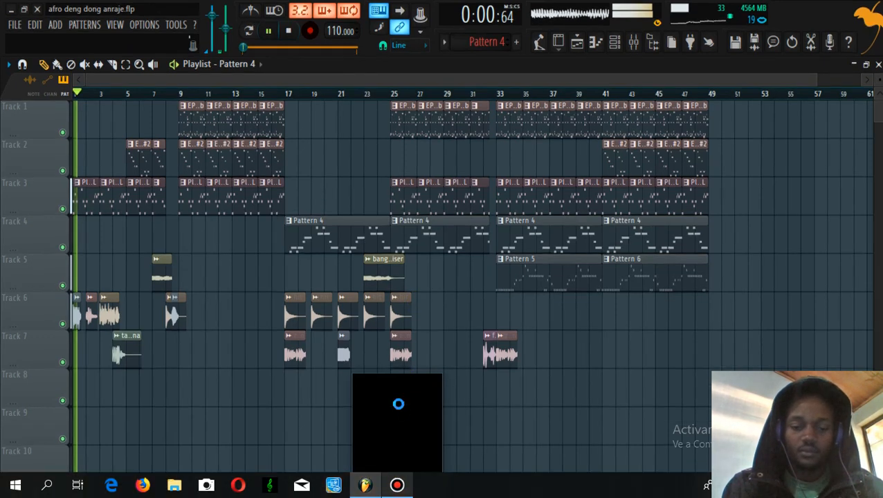
{"action": "key", "text": "space"}
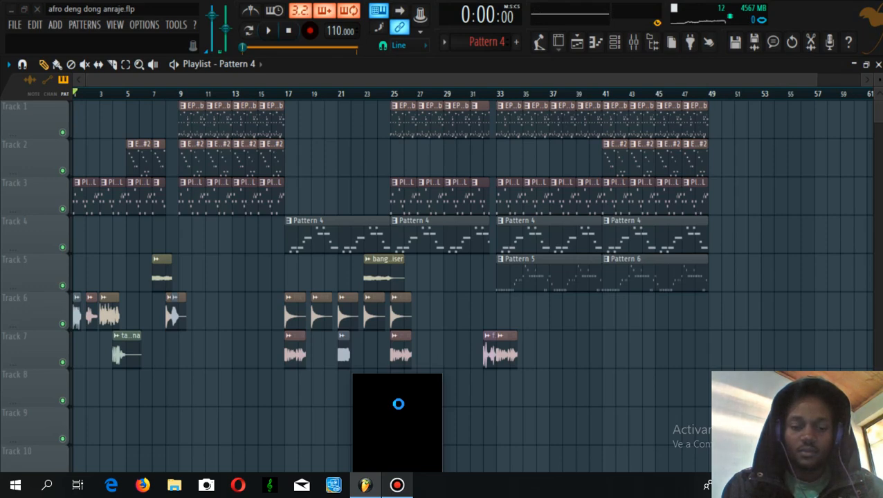
{"action": "left_click", "coordinate": [403, 410]}
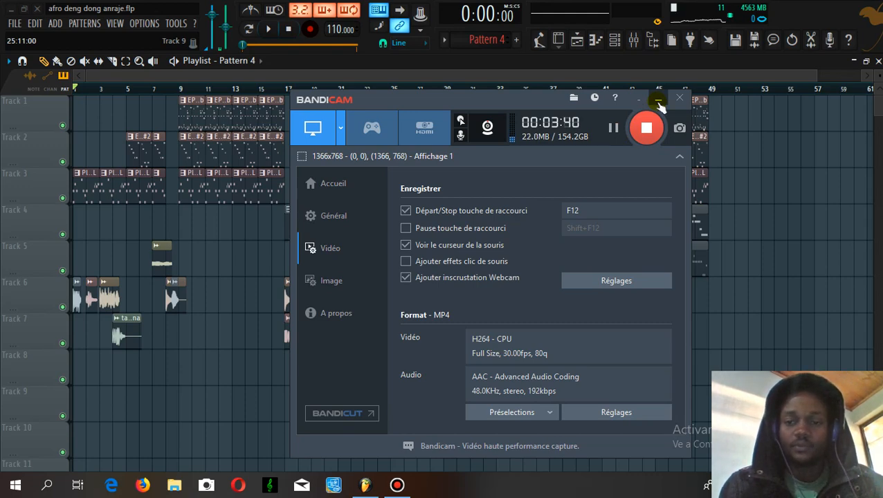
{"action": "left_click", "coordinate": [657, 102]}
Step: Show the channel rack in place of the playlist and select the EP- Conga reverb pattern
{"action": "left_click", "coordinate": [617, 41]}
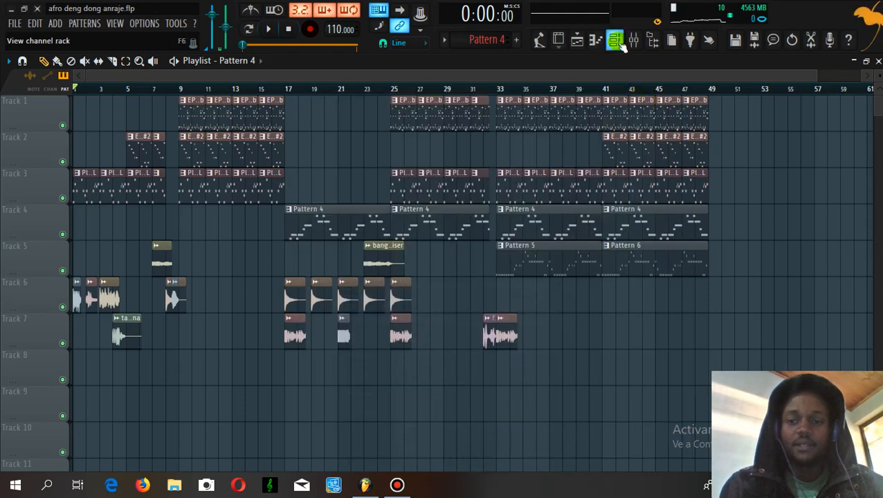
{"action": "left_click", "coordinate": [878, 66]}
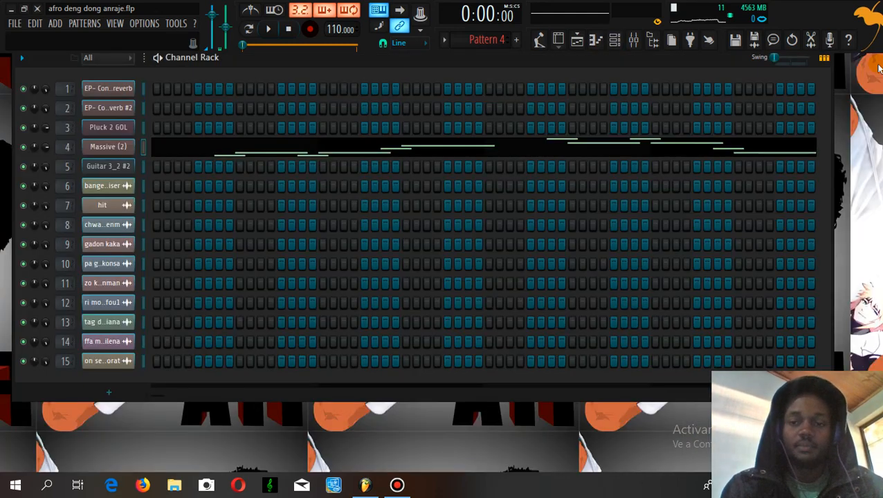
{"action": "left_click", "coordinate": [447, 42]}
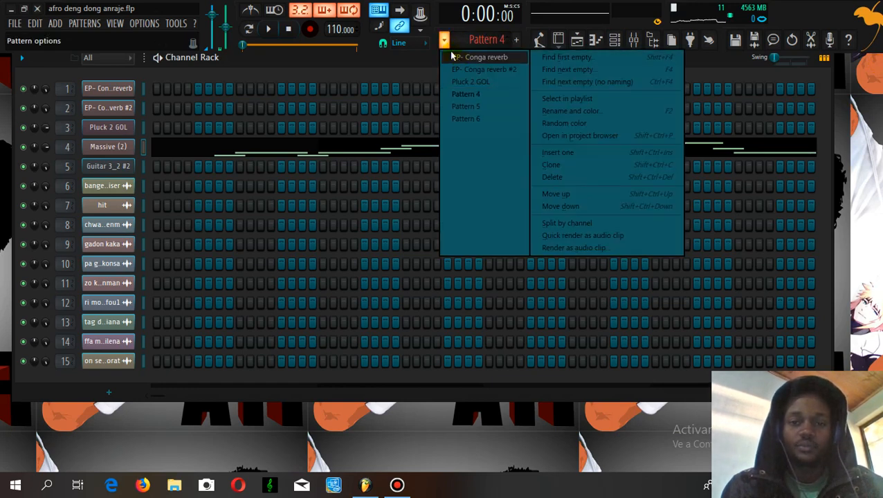
{"action": "left_click", "coordinate": [447, 42]}
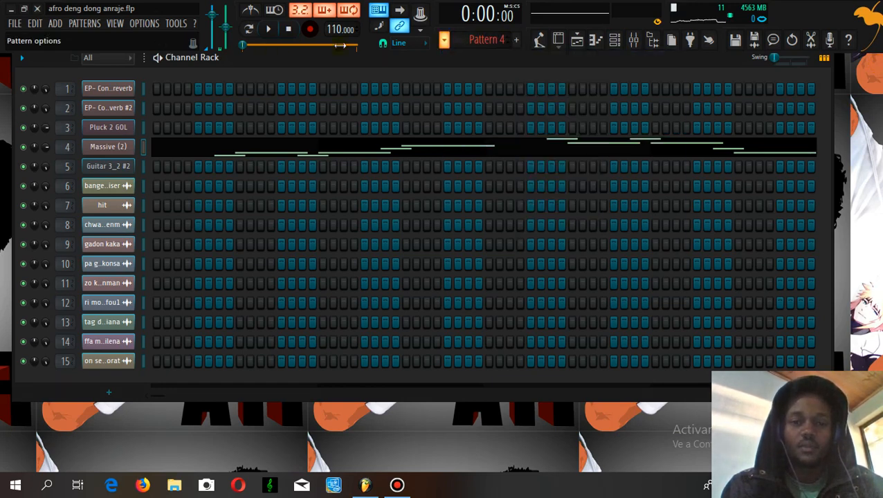
{"action": "left_click", "coordinate": [444, 40]}
{"action": "left_click", "coordinate": [463, 59]}
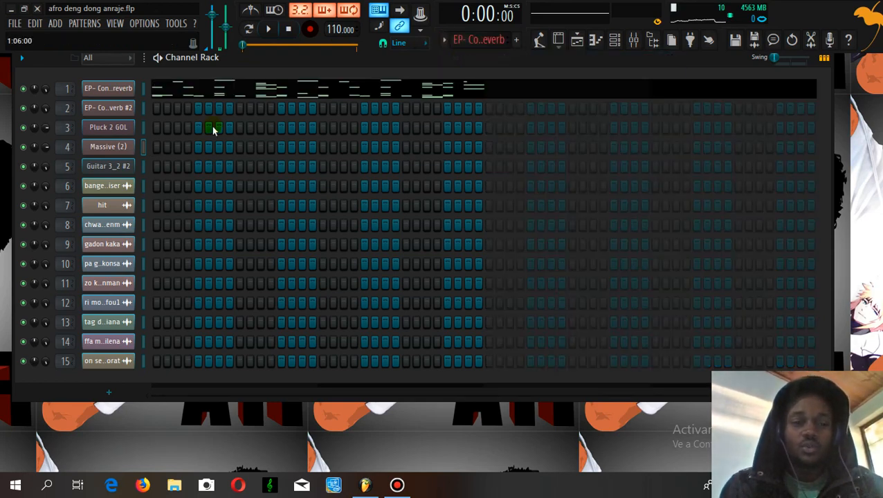
Step: Open the FPC instrument of the EP- Conga reverb channel
{"action": "left_click", "coordinate": [111, 89]}
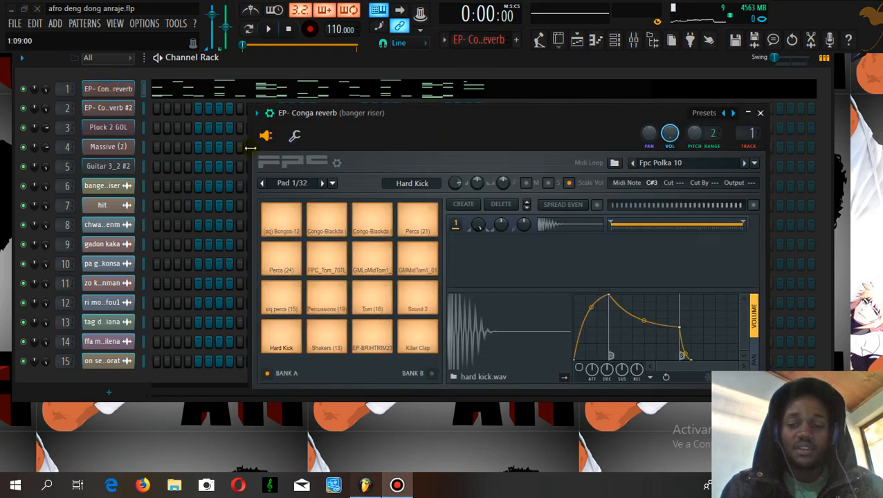
{"action": "key", "text": "super+d"}
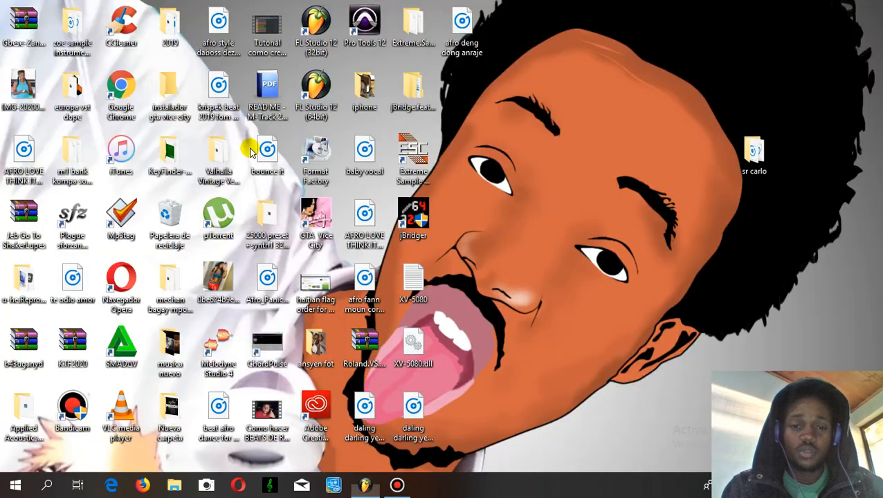
{"action": "left_click", "coordinate": [365, 484]}
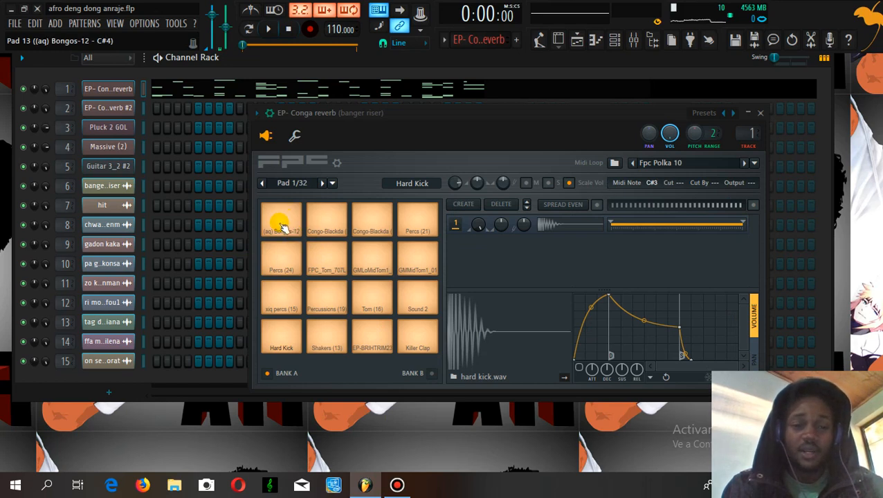
Step: Audition the FPC's top-row pads: (aq) Bongos-12, both Congo-Blackda pads and Percs (21)
{"action": "left_click", "coordinate": [285, 228]}
{"action": "left_click", "coordinate": [318, 223]}
{"action": "left_click", "coordinate": [367, 223]}
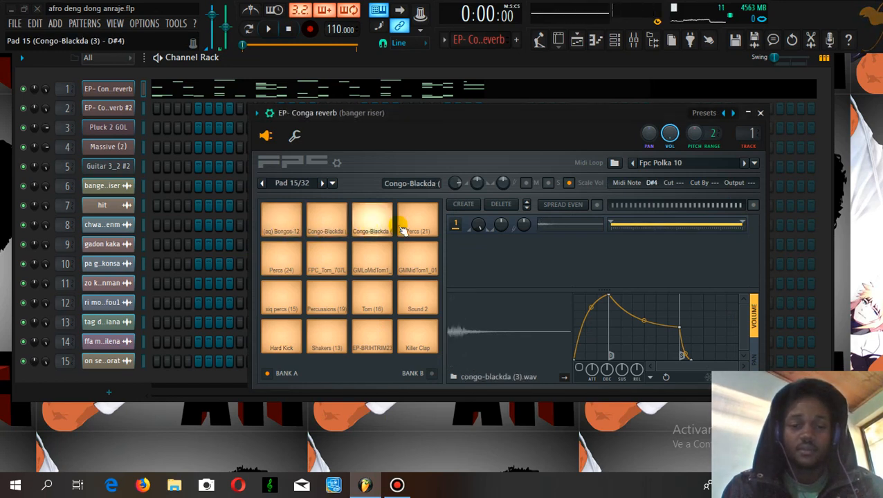
{"action": "left_click", "coordinate": [415, 228]}
{"action": "left_click", "coordinate": [368, 223]}
{"action": "left_click", "coordinate": [324, 223]}
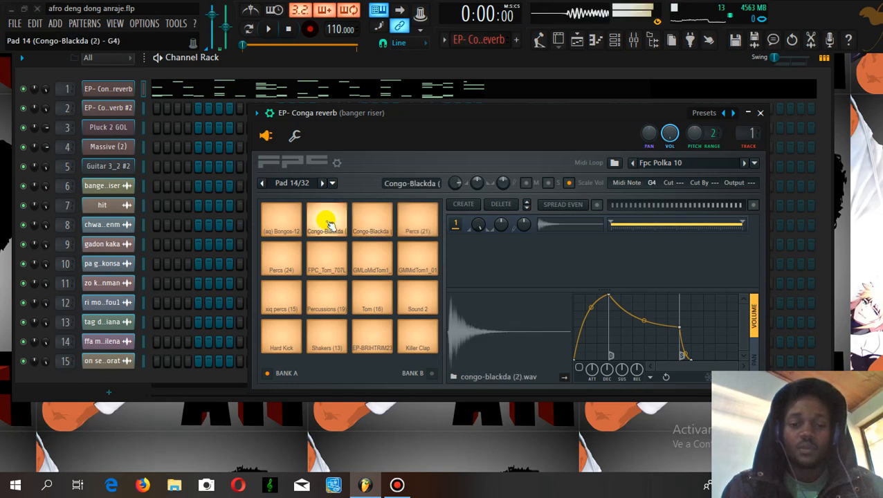
{"action": "left_click", "coordinate": [285, 222]}
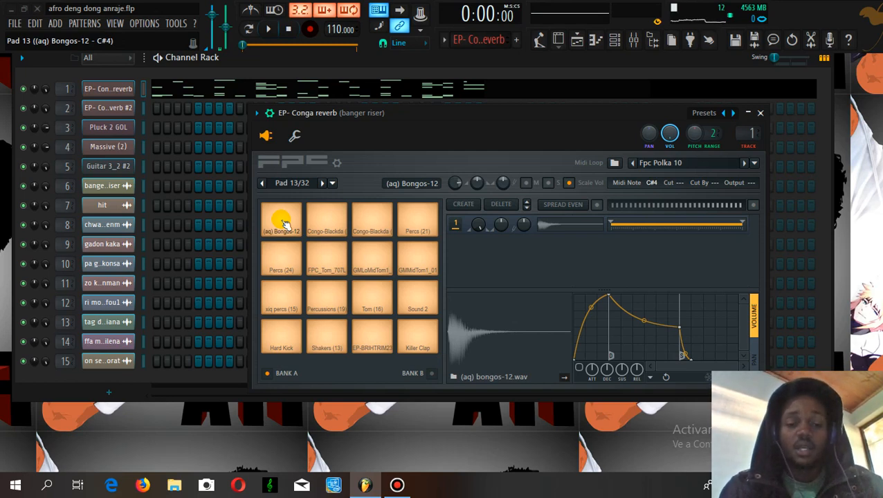
Step: Audition the FPC's second- and third-row pads, from Percs (24) through the toms and Sound 2 to xiq percs (15)
{"action": "left_click", "coordinate": [282, 260]}
{"action": "left_click", "coordinate": [321, 258]}
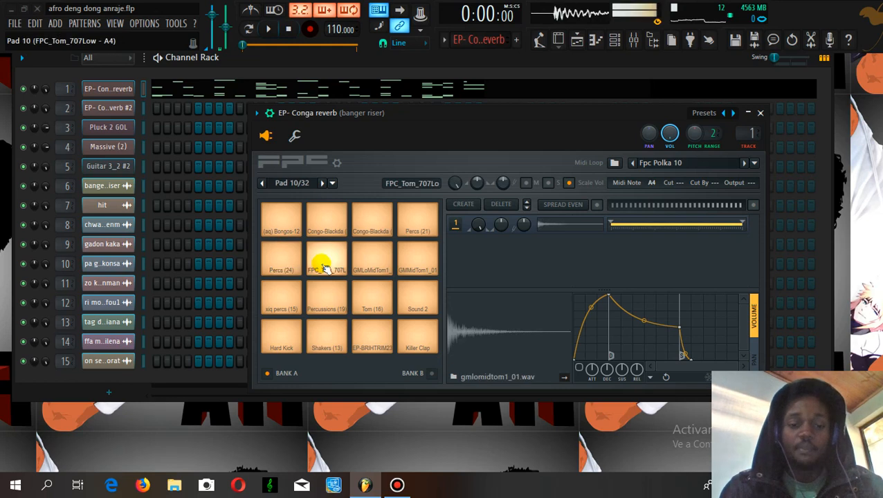
{"action": "left_click", "coordinate": [382, 264]}
{"action": "left_click", "coordinate": [415, 262]}
{"action": "left_click", "coordinate": [415, 298]}
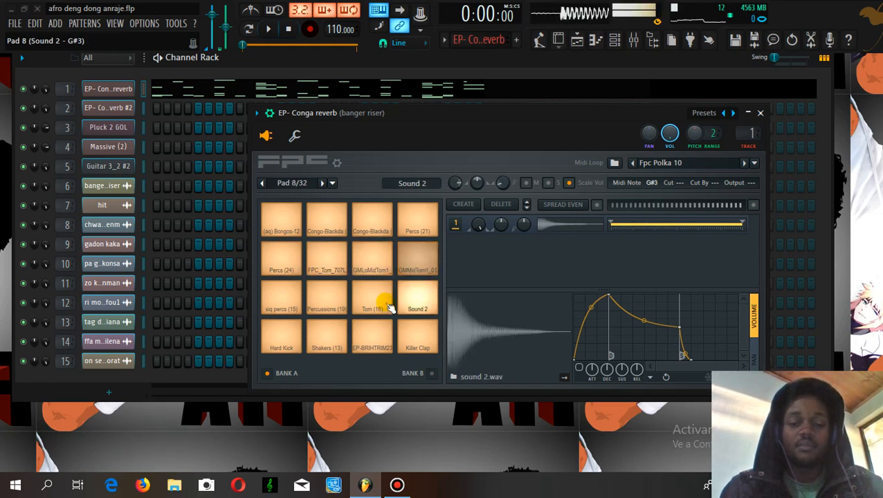
{"action": "left_click", "coordinate": [377, 306]}
{"action": "left_click", "coordinate": [327, 300]}
{"action": "left_click", "coordinate": [290, 300]}
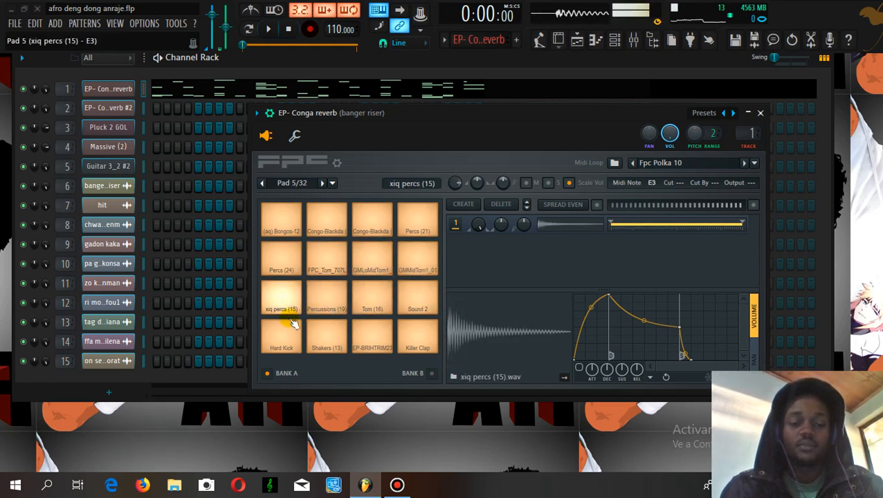
Step: Audition the FPC's bottom-row pads: Hard Kick, Shakers (13), EP-BRIHTRIM23 and Killer Clap
{"action": "left_click", "coordinate": [296, 340]}
{"action": "left_click", "coordinate": [326, 346]}
{"action": "left_click", "coordinate": [368, 339]}
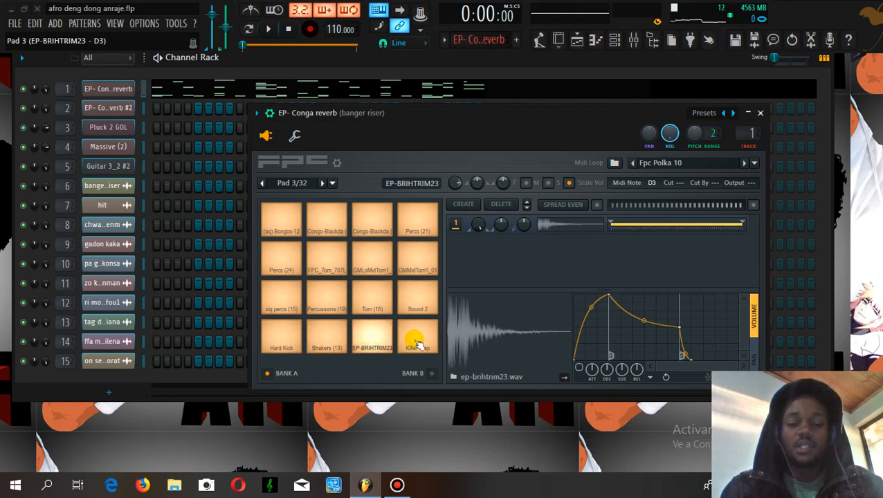
{"action": "left_click", "coordinate": [417, 341]}
{"action": "left_click", "coordinate": [419, 344]}
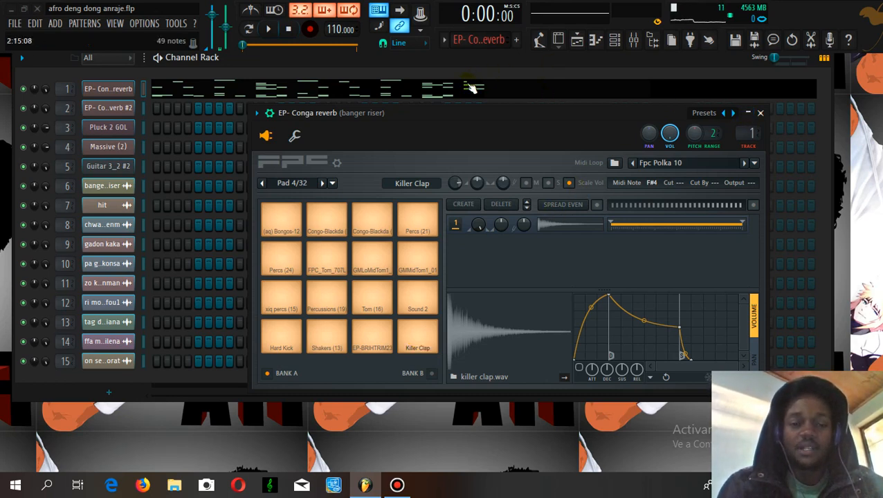
Step: Open the EP- Conga reverb channel's notes in the piano roll and close its FPC window
{"action": "left_click_drag", "start_coordinate": [473, 114], "coordinate": [411, 127]}
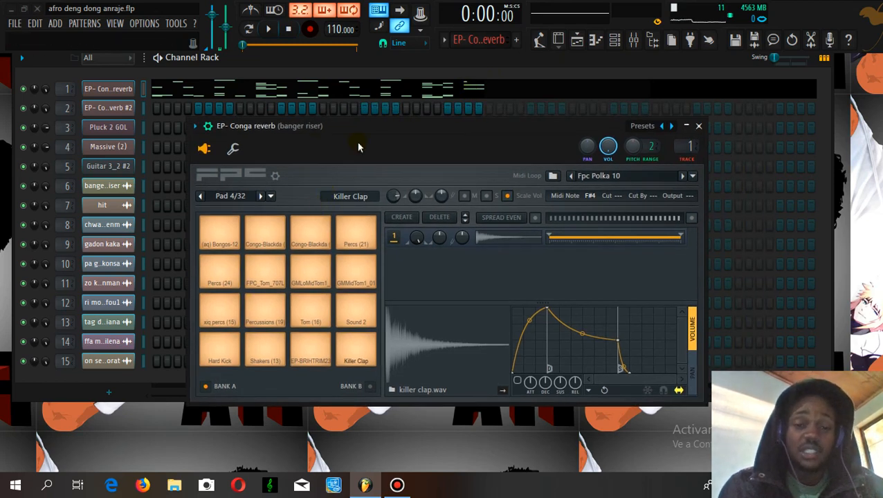
{"action": "left_click", "coordinate": [368, 98]}
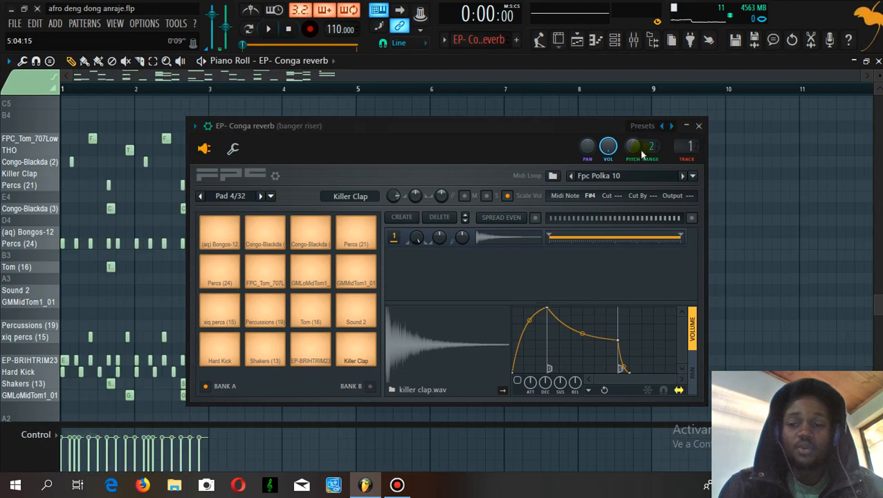
{"action": "left_click", "coordinate": [700, 126]}
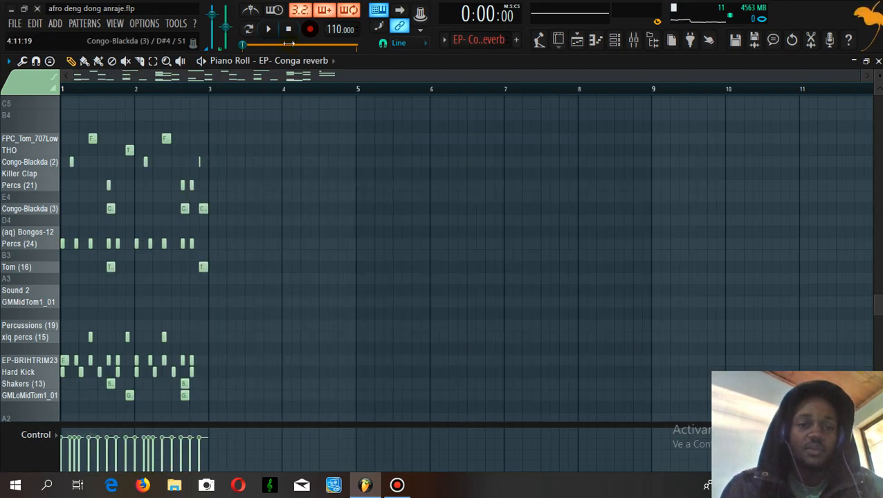
Step: Set playback to pattern mode, and play and pause the EP- Conga reverb pattern
{"action": "left_click", "coordinate": [247, 30]}
{"action": "left_click", "coordinate": [271, 32]}
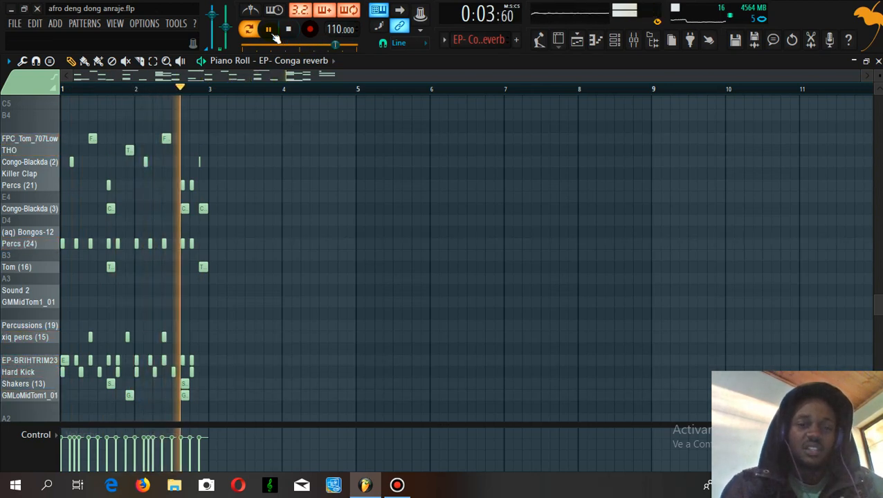
{"action": "left_click", "coordinate": [270, 31]}
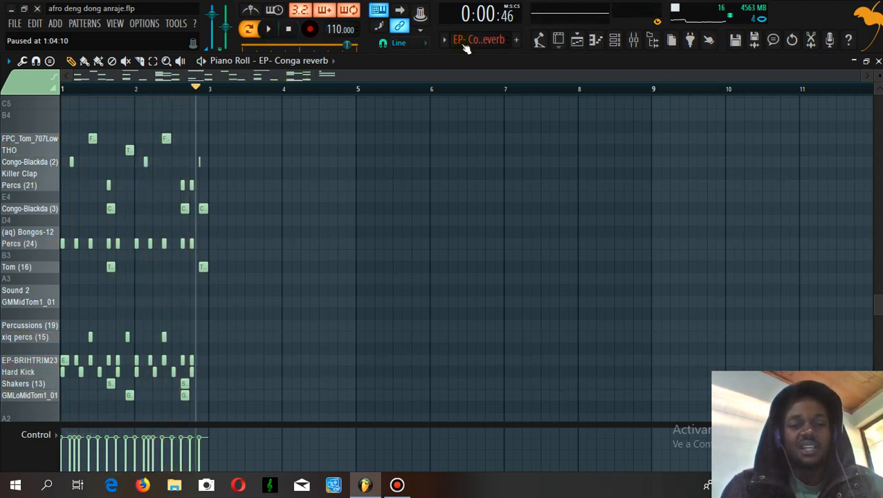
Step: Bring back the channel rack and open the FPC instrument of the EP- Conga reverb #2 channel
{"action": "left_click", "coordinate": [615, 43]}
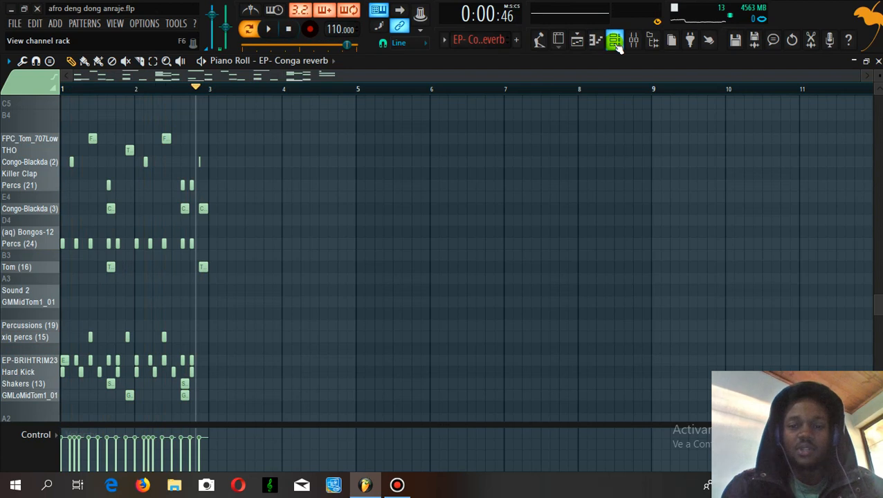
{"action": "left_click", "coordinate": [615, 42]}
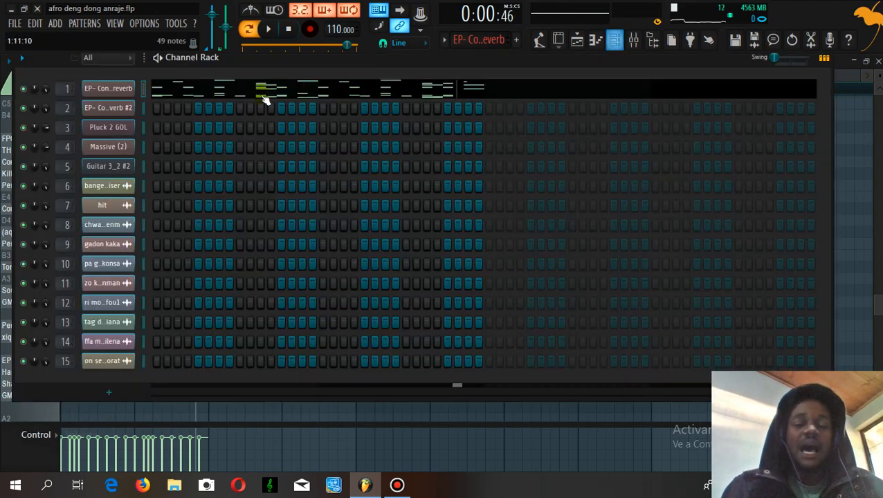
{"action": "left_click", "coordinate": [110, 108]}
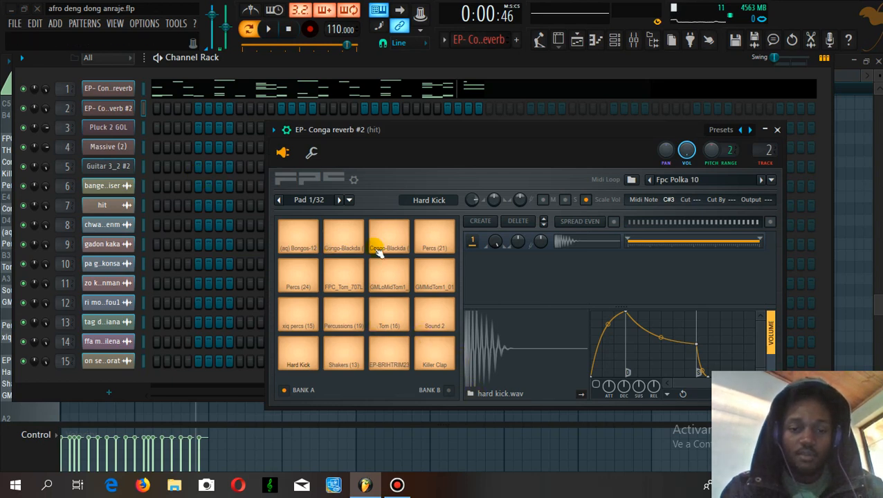
Step: Audition the (aq) Bongos-12 and both Congo-Blackda pads in the second FPC, and display its Bank B pads
{"action": "left_click", "coordinate": [302, 242]}
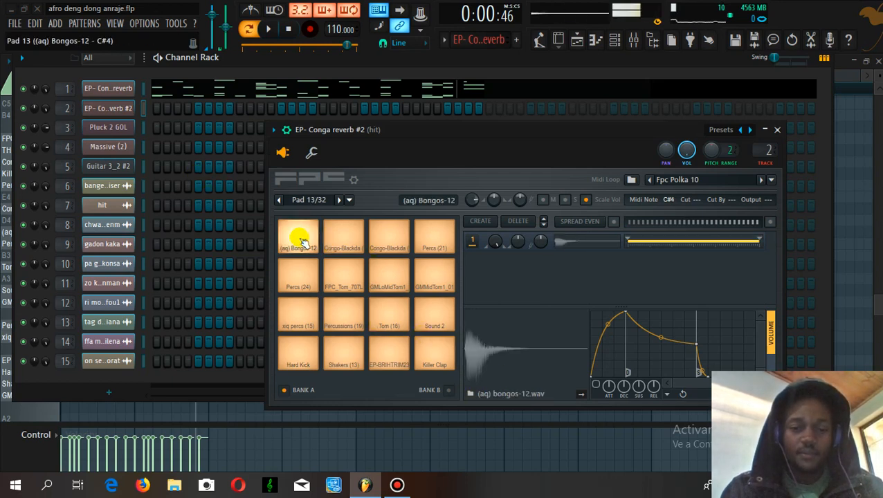
{"action": "left_click", "coordinate": [299, 239]}
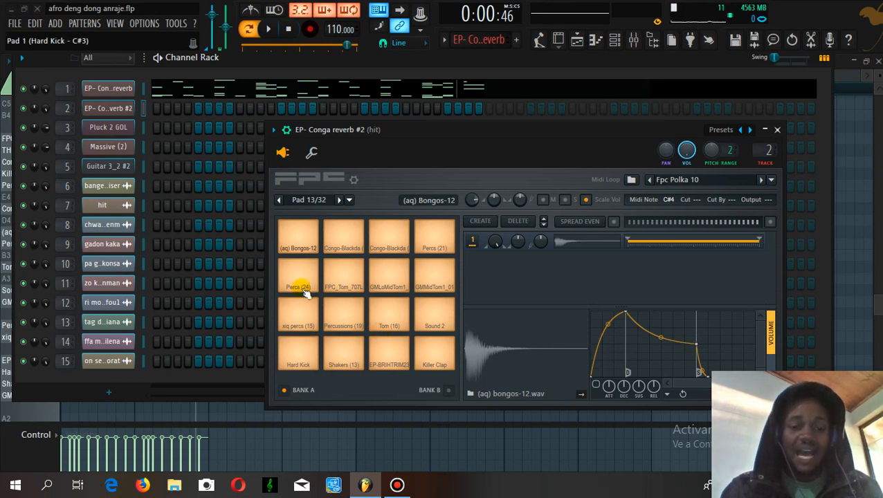
{"action": "left_click", "coordinate": [302, 240]}
{"action": "left_click", "coordinate": [343, 236]}
{"action": "left_click", "coordinate": [386, 235]}
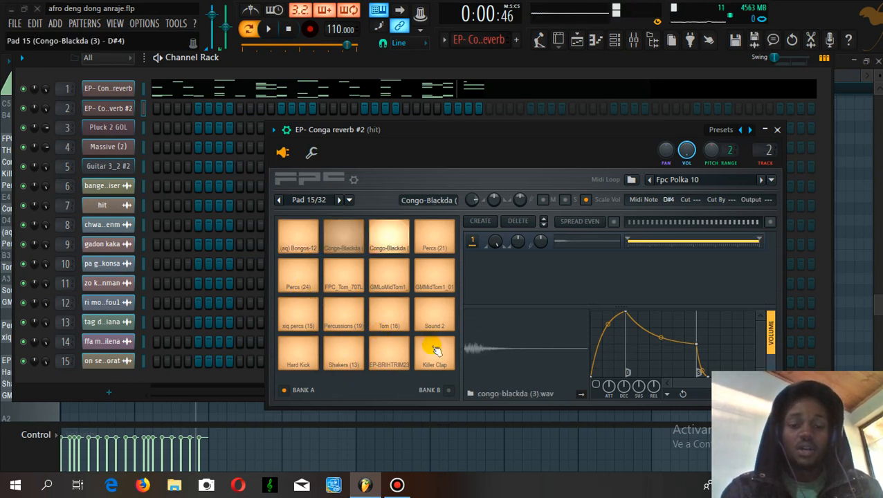
{"action": "left_click", "coordinate": [446, 391]}
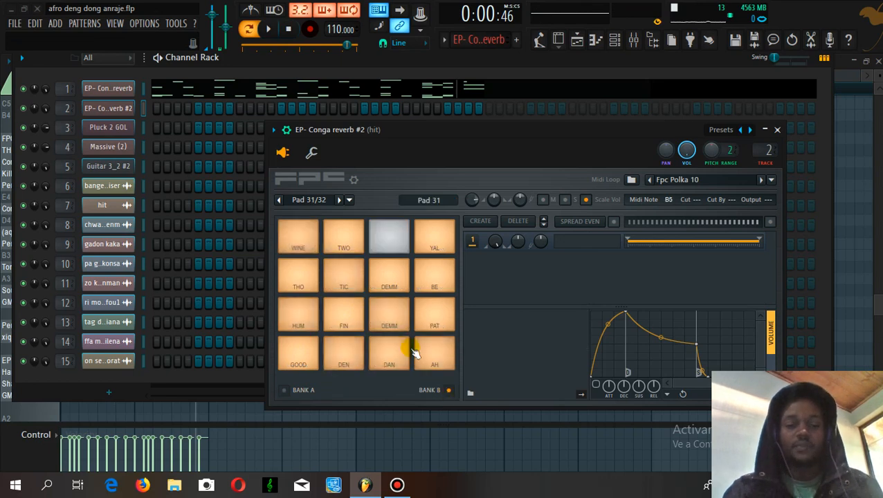
Step: Audition all the named Bank B pads of the second FPC, from WINE, TWO and YAL through DAN, DEN and GOOD
{"action": "left_click", "coordinate": [300, 242]}
{"action": "left_click", "coordinate": [343, 244]}
{"action": "left_click", "coordinate": [442, 240]}
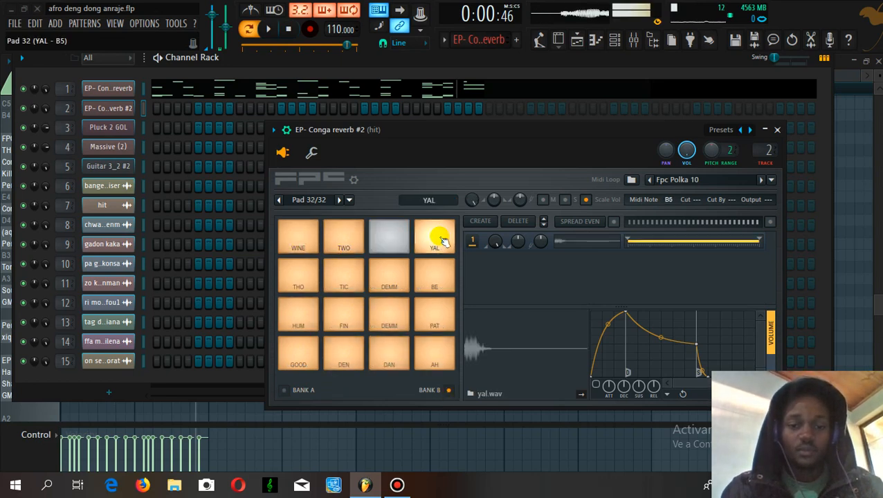
{"action": "left_click", "coordinate": [432, 274]}
{"action": "left_click", "coordinate": [385, 276]}
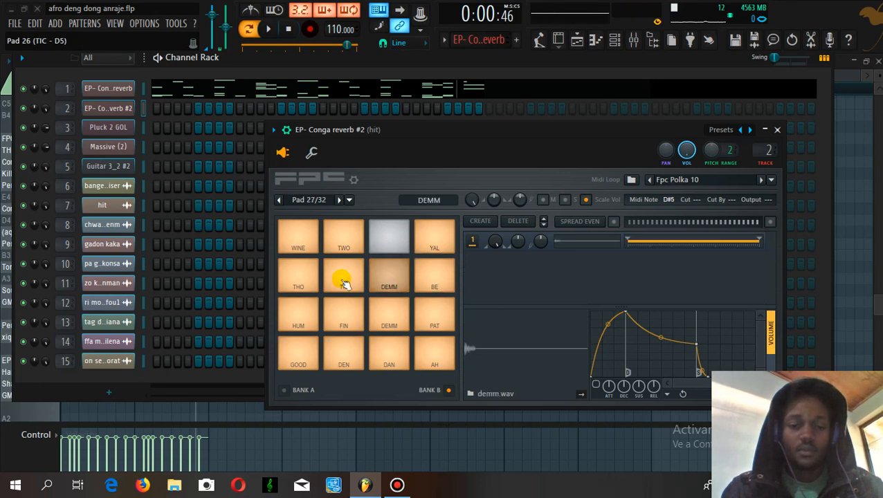
{"action": "left_click", "coordinate": [344, 282]}
{"action": "left_click", "coordinate": [302, 276]}
{"action": "left_click", "coordinate": [304, 316]}
{"action": "left_click", "coordinate": [344, 318]}
{"action": "left_click", "coordinate": [393, 322]}
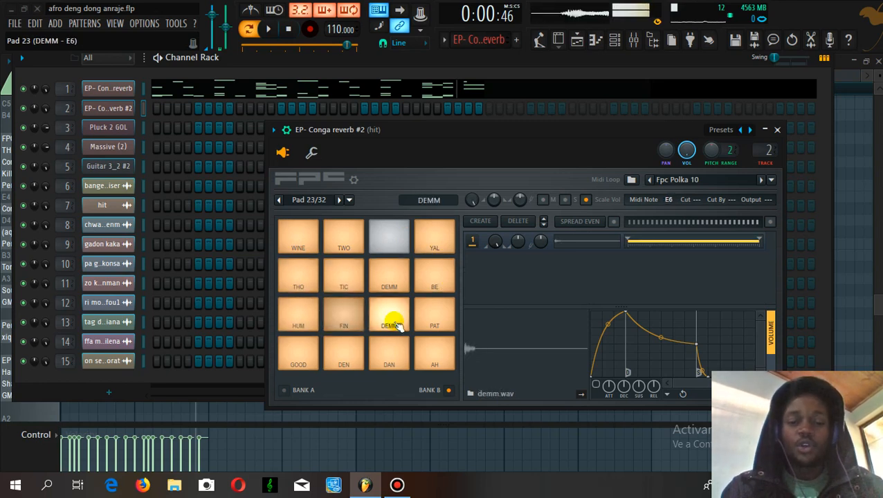
{"action": "left_click", "coordinate": [433, 316]}
{"action": "left_click", "coordinate": [434, 349]}
{"action": "left_click", "coordinate": [391, 351]}
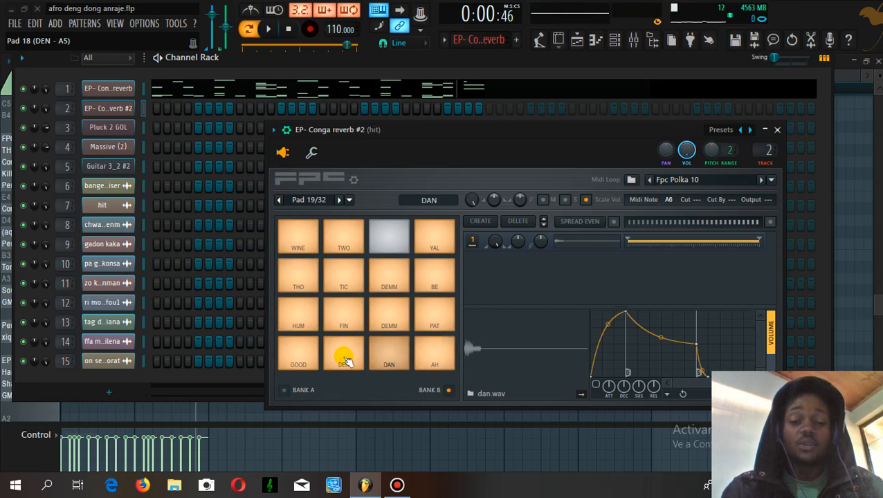
{"action": "left_click", "coordinate": [345, 360]}
{"action": "left_click", "coordinate": [304, 363]}
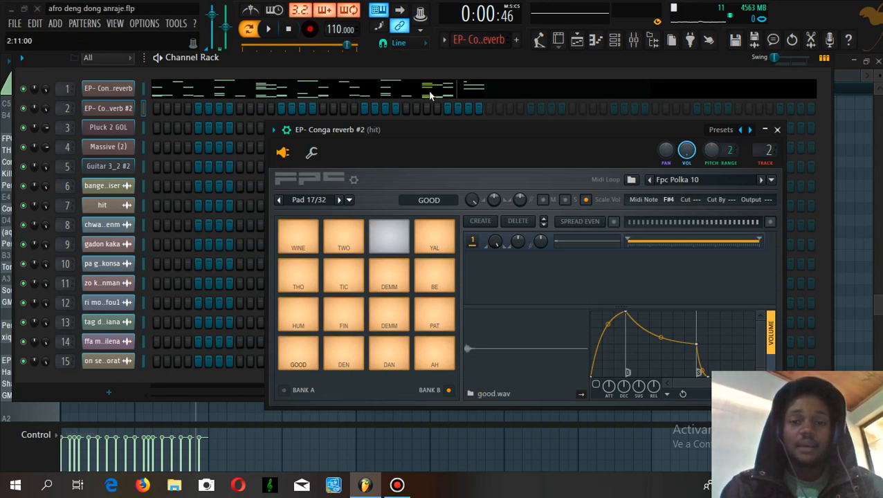
Step: Switch to the EP- Conga reverb #2 pattern and display its notes in the piano roll, with the FPC window closed
{"action": "left_click", "coordinate": [444, 40]}
{"action": "left_click", "coordinate": [455, 69]}
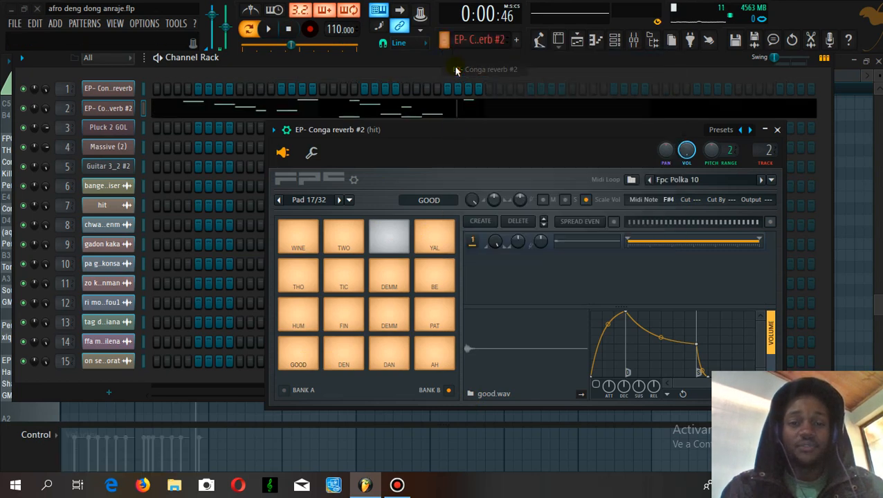
{"action": "left_click", "coordinate": [776, 130]}
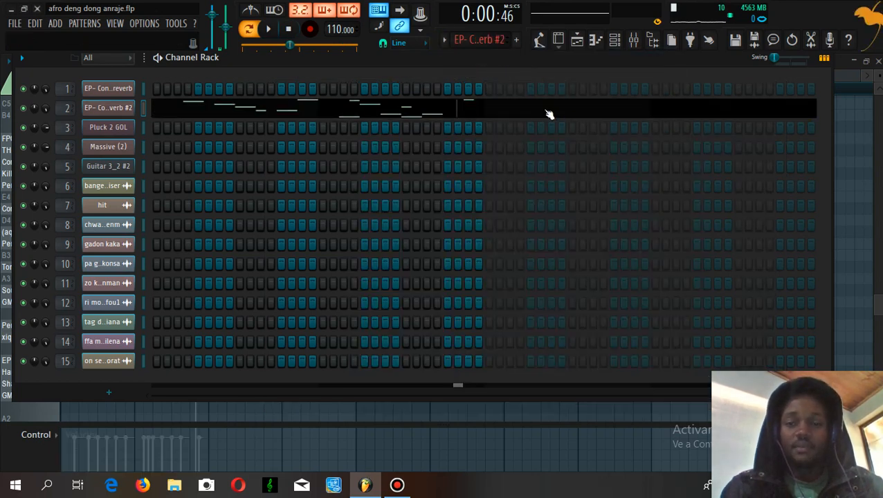
{"action": "left_click", "coordinate": [545, 111]}
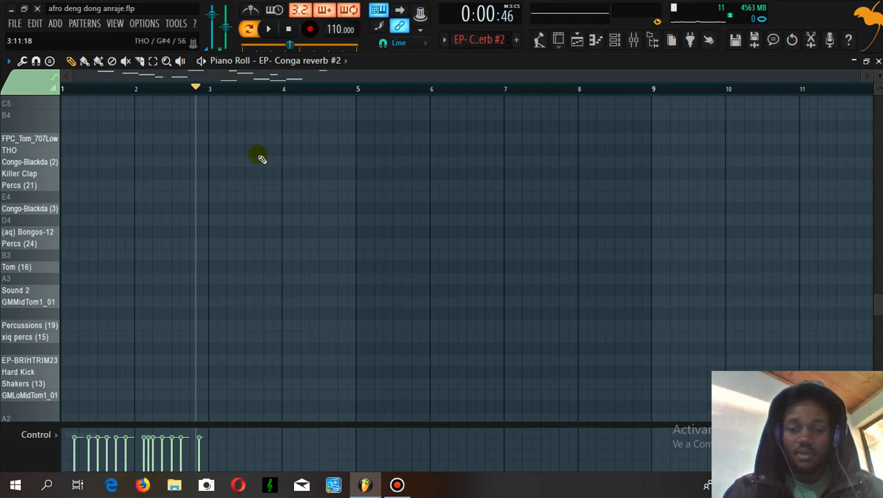
{"action": "scroll", "coordinate": [262, 159], "scroll_direction": "up", "scroll_amount": 6}
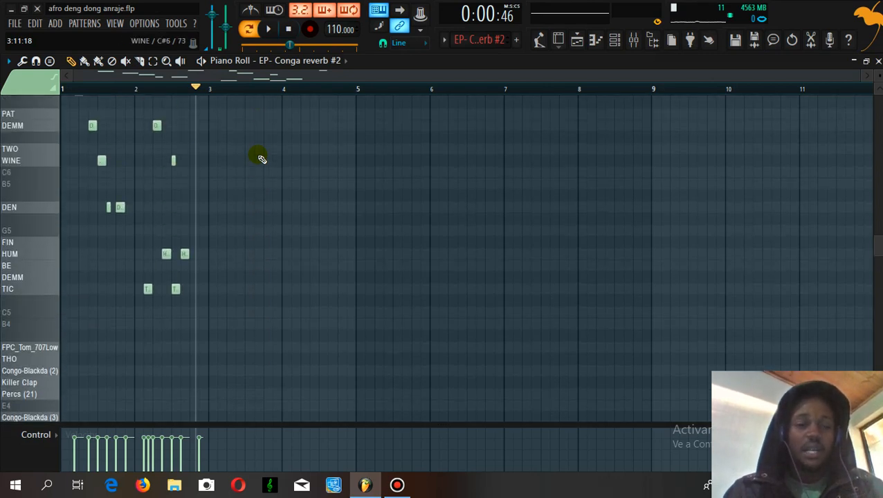
{"action": "scroll", "coordinate": [261, 159], "scroll_direction": "up", "scroll_amount": 2}
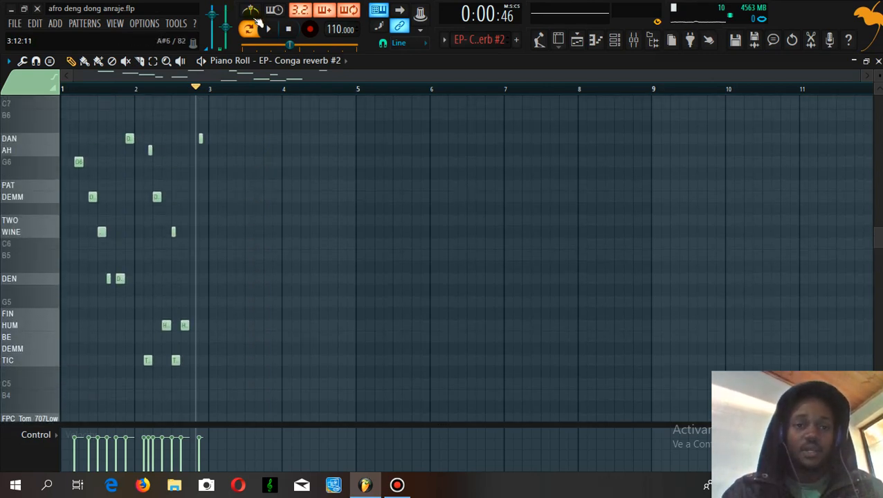
Step: Play the EP- Conga reverb #2 pattern from the start and pause it
{"action": "left_click", "coordinate": [289, 30]}
{"action": "left_click", "coordinate": [269, 31]}
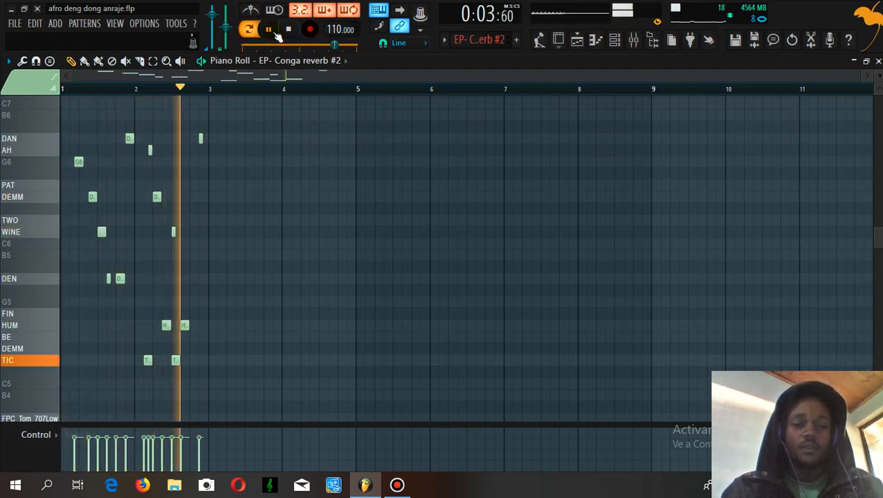
{"action": "key", "text": "space"}
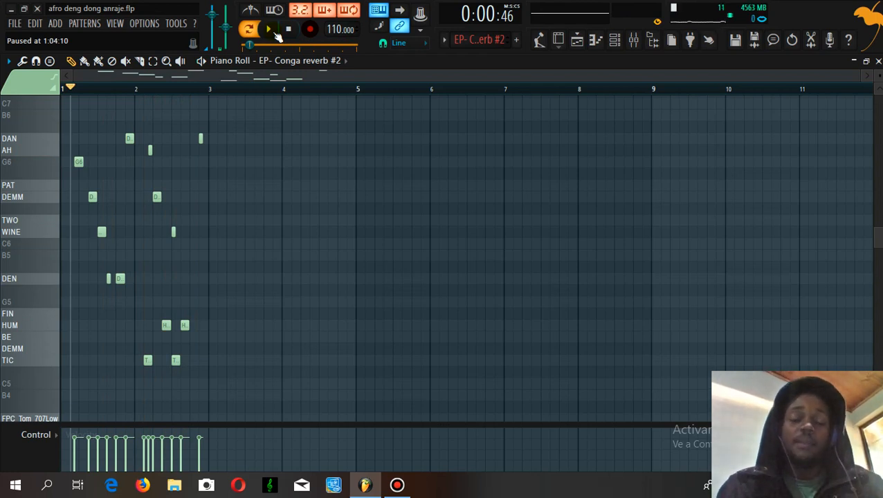
Step: Select the Pluck 2 GOL pattern and open its channel's synth window, placed below the channel's notes in the channel rack
{"action": "left_click", "coordinate": [615, 41]}
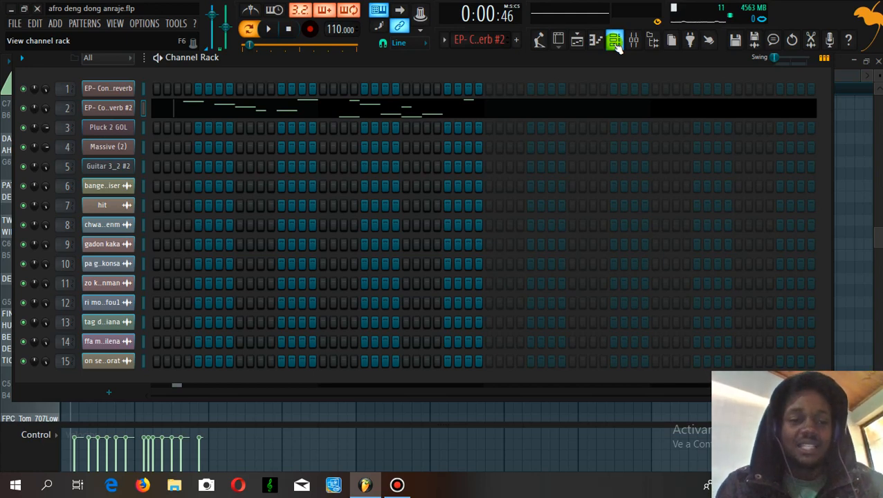
{"action": "left_click", "coordinate": [444, 40]}
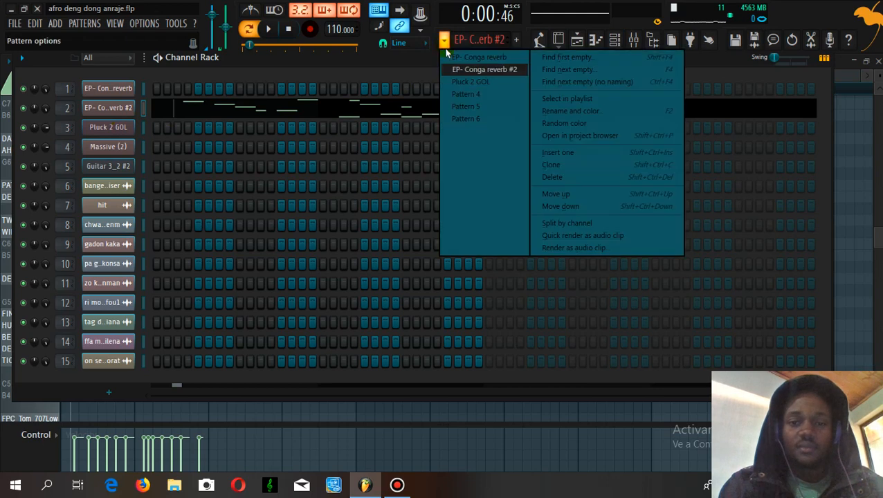
{"action": "left_click", "coordinate": [470, 81]}
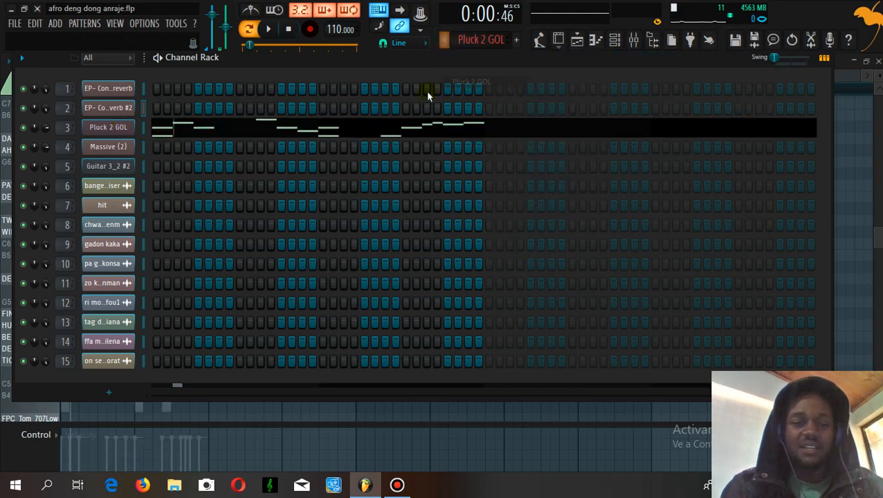
{"action": "left_click", "coordinate": [121, 130]}
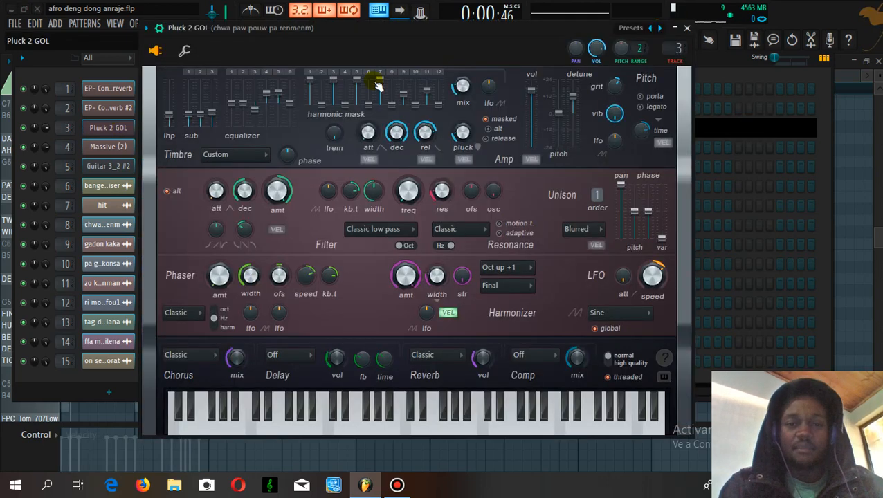
{"action": "left_click_drag", "start_coordinate": [383, 35], "coordinate": [379, 63]}
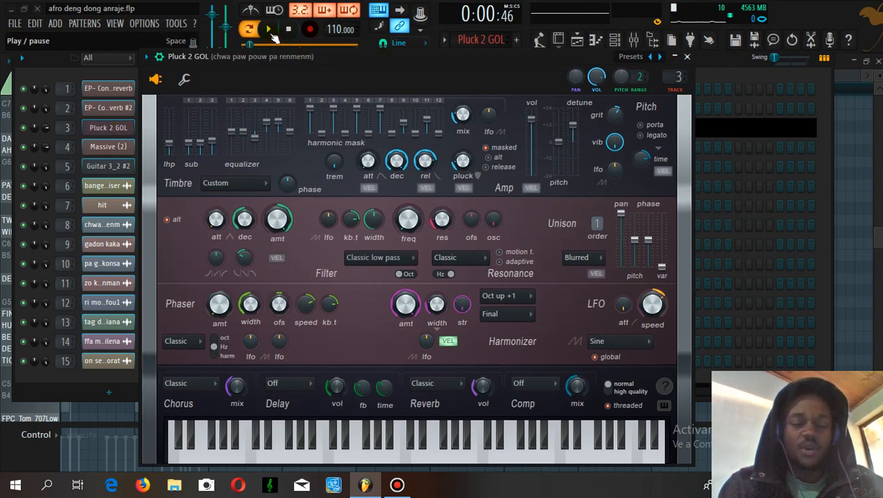
{"action": "left_click_drag", "start_coordinate": [325, 68], "coordinate": [316, 206]}
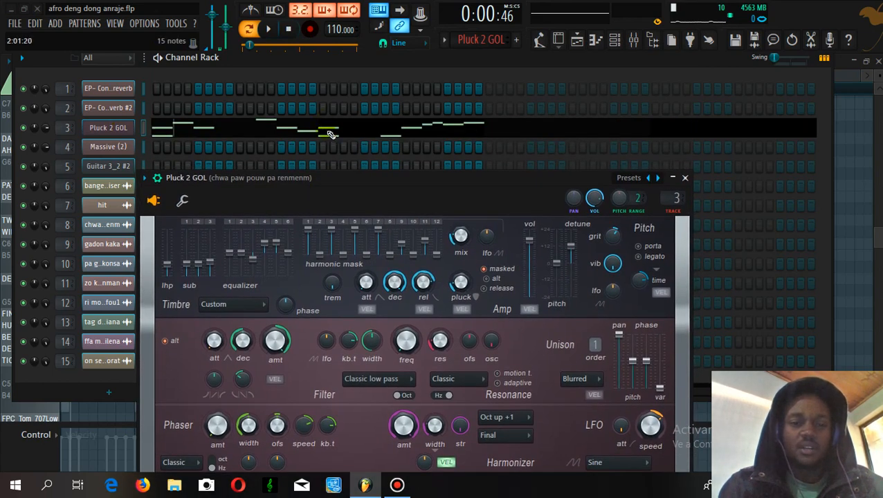
Step: Open the Pluck 2 GOL channel's notes in the piano roll and close its synth window
{"action": "left_click", "coordinate": [330, 133]}
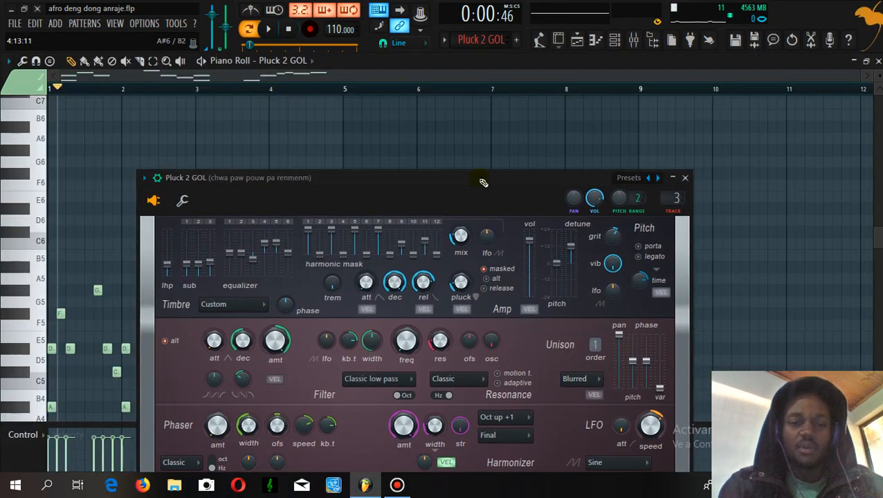
{"action": "left_click", "coordinate": [685, 182]}
{"action": "scroll", "coordinate": [878, 244], "scroll_direction": "down", "scroll_amount": 3}
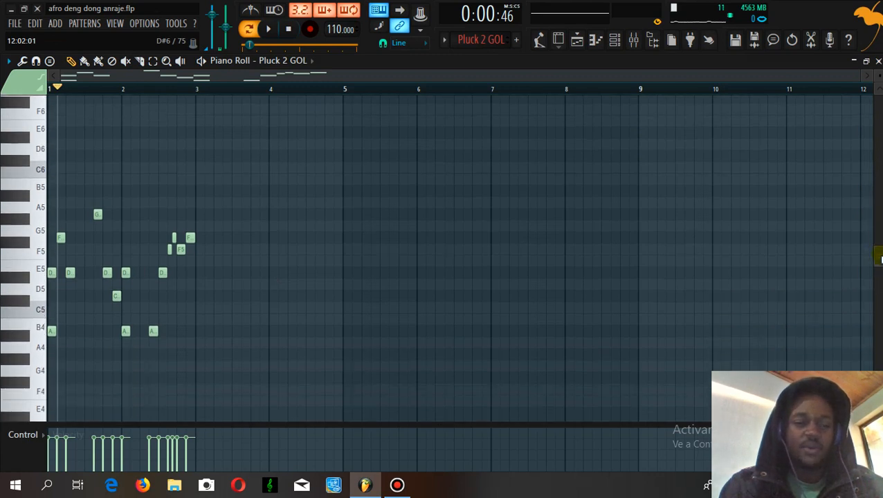
Step: Play the Pluck 2 GOL pattern from the start, examine its melody notes up close, and pause playback
{"action": "left_click", "coordinate": [288, 29]}
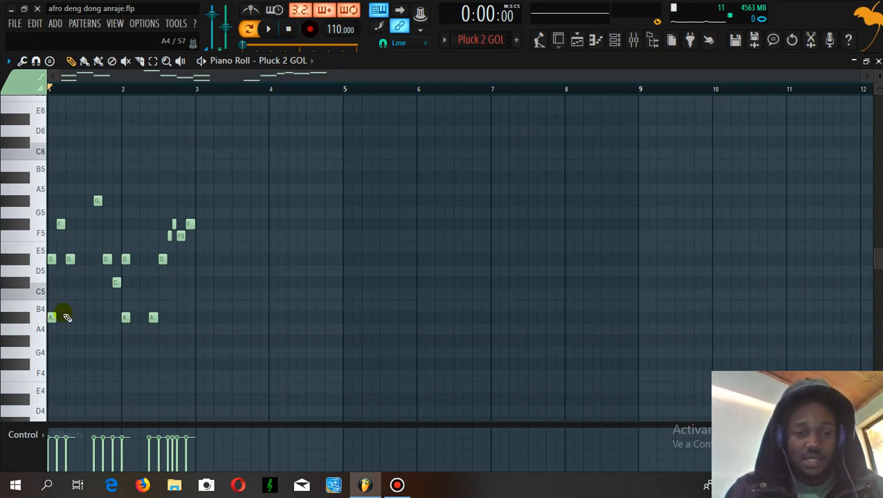
{"action": "left_click", "coordinate": [269, 30]}
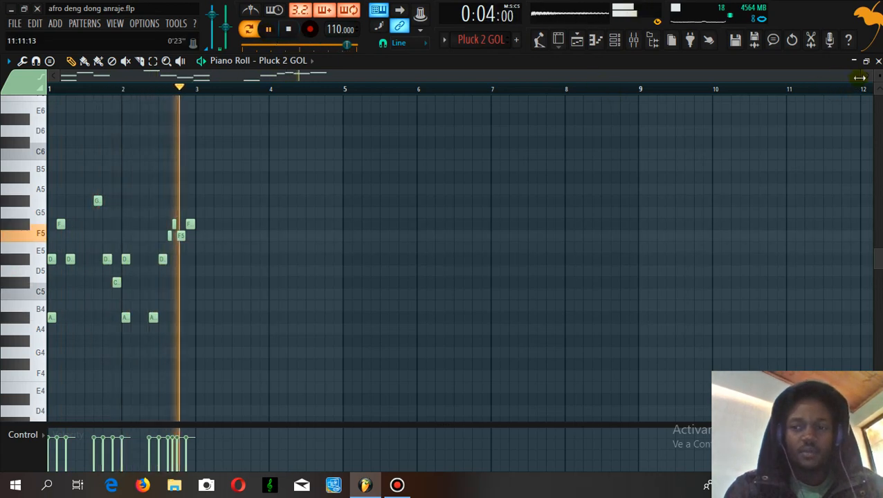
{"action": "left_click_drag", "start_coordinate": [866, 74], "coordinate": [540, 89]}
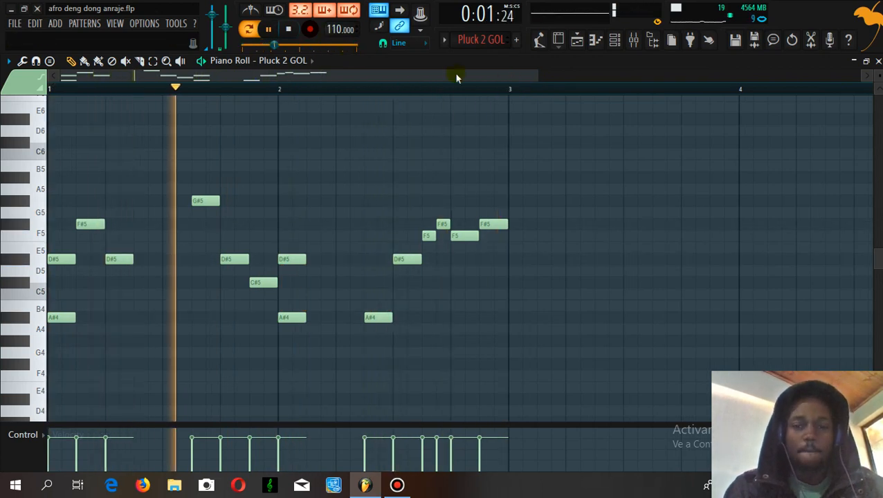
{"action": "left_click_drag", "start_coordinate": [537, 78], "coordinate": [712, 77]}
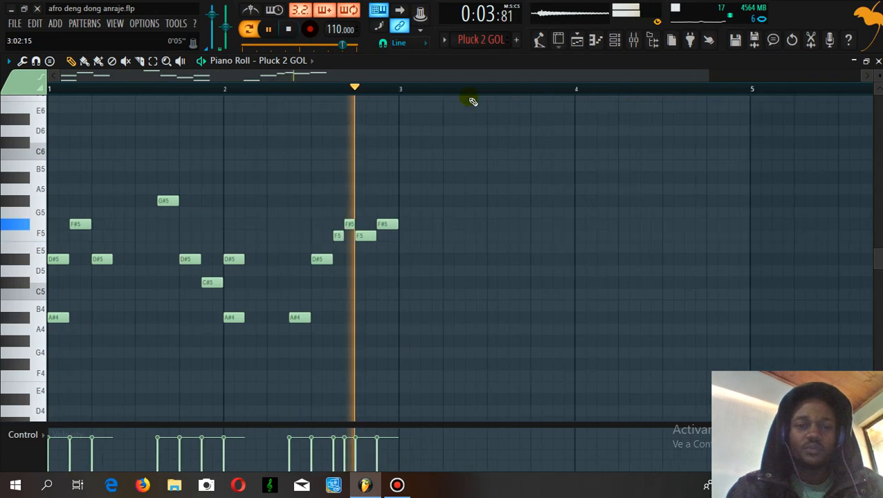
{"action": "left_click", "coordinate": [270, 30]}
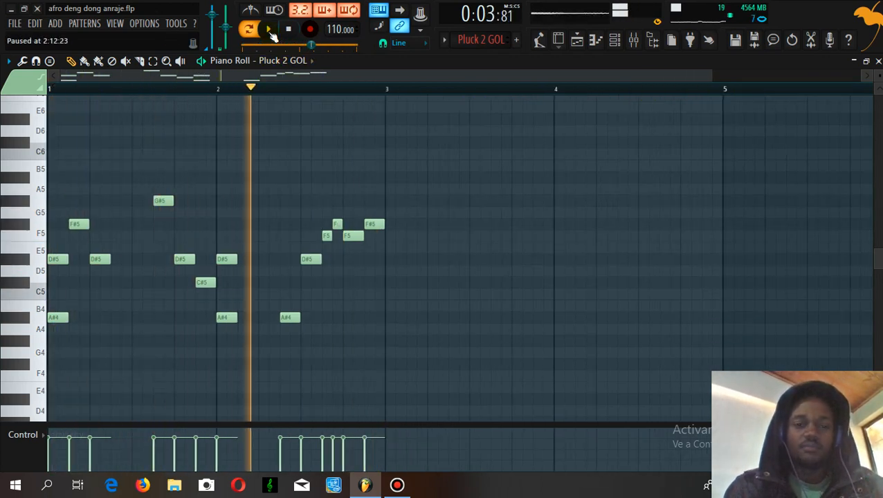
Step: Open the Massive (2) channel's instrument and look through its My Favorites presets around Magestic Lead before returning to the synth view
{"action": "left_click", "coordinate": [615, 41]}
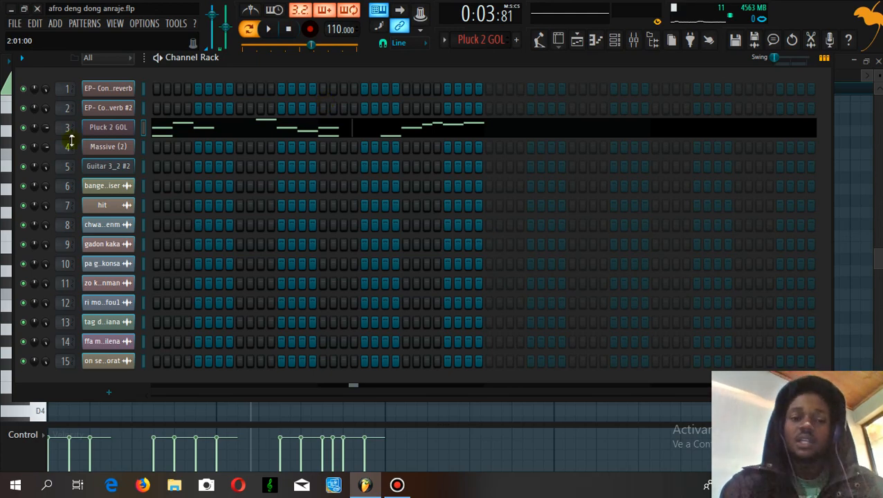
{"action": "left_click", "coordinate": [108, 150]}
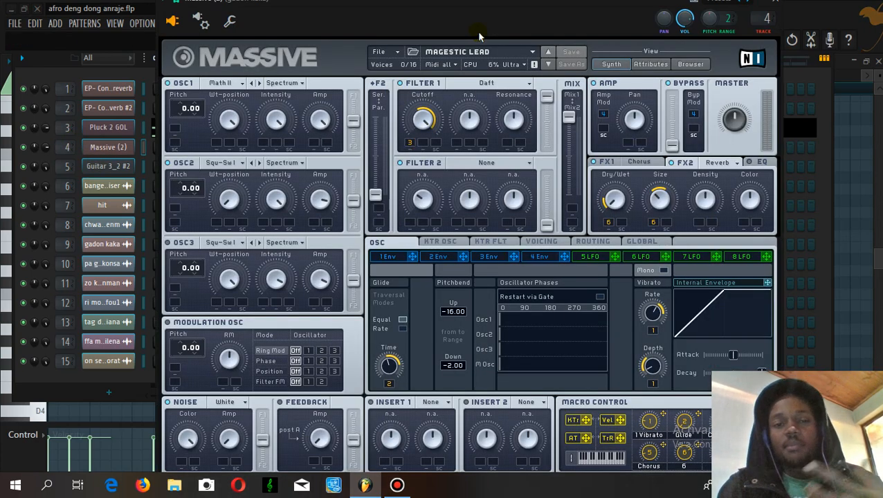
{"action": "left_click", "coordinate": [682, 66]}
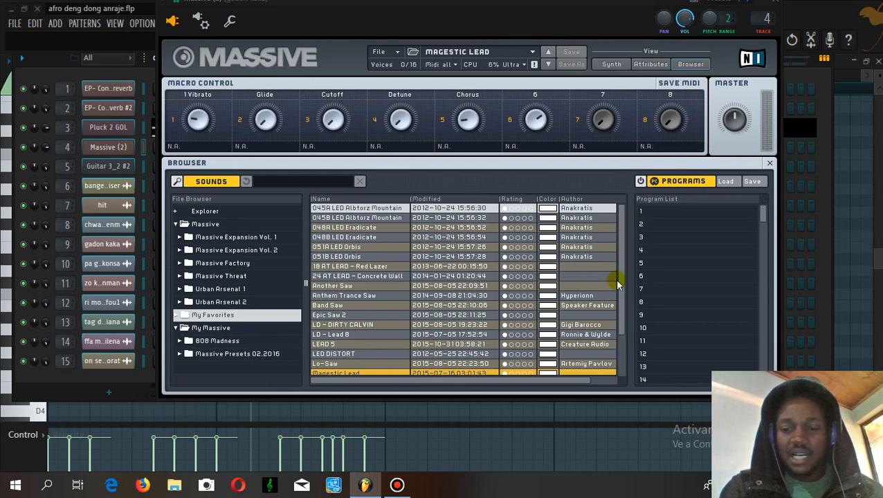
{"action": "scroll", "coordinate": [620, 294], "scroll_direction": "down", "scroll_amount": 2}
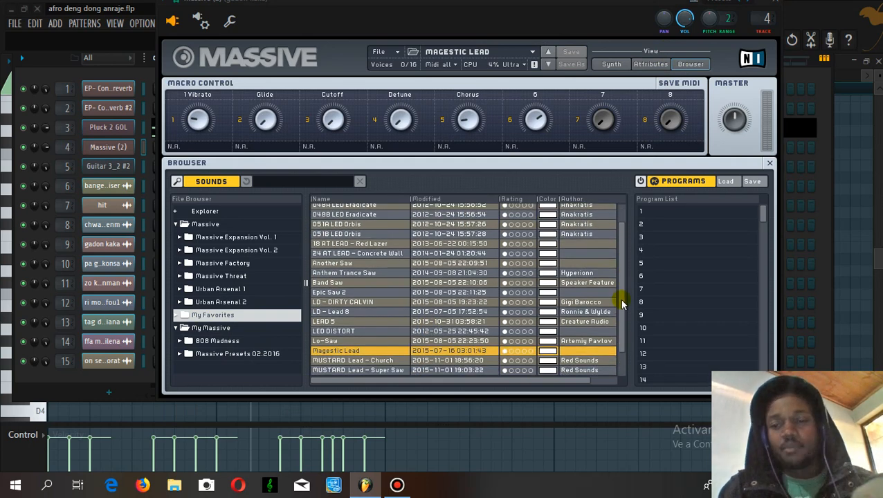
{"action": "left_click", "coordinate": [611, 64]}
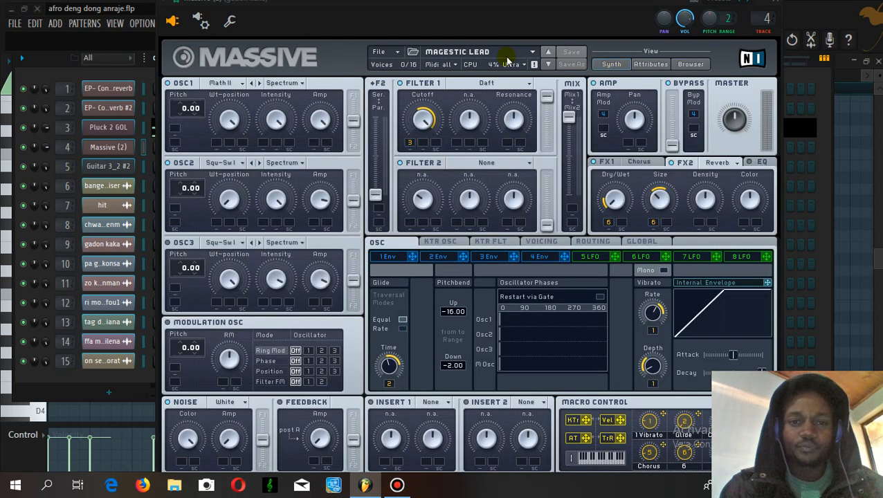
Step: Switch to Pattern 4 and open the Massive (2) channel's notes in the piano roll, with the Massive window moved lower
{"action": "left_click_drag", "start_coordinate": [498, 3], "coordinate": [467, 251]}
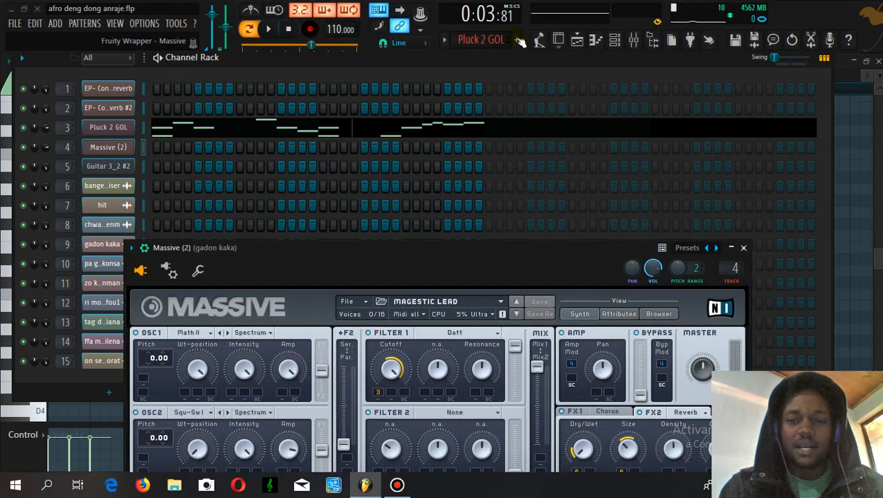
{"action": "left_click", "coordinate": [444, 40]}
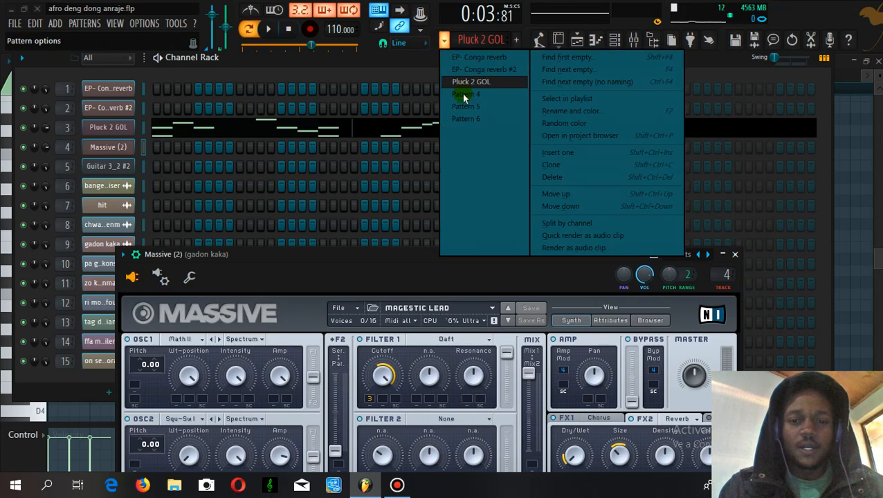
{"action": "left_click", "coordinate": [466, 106]}
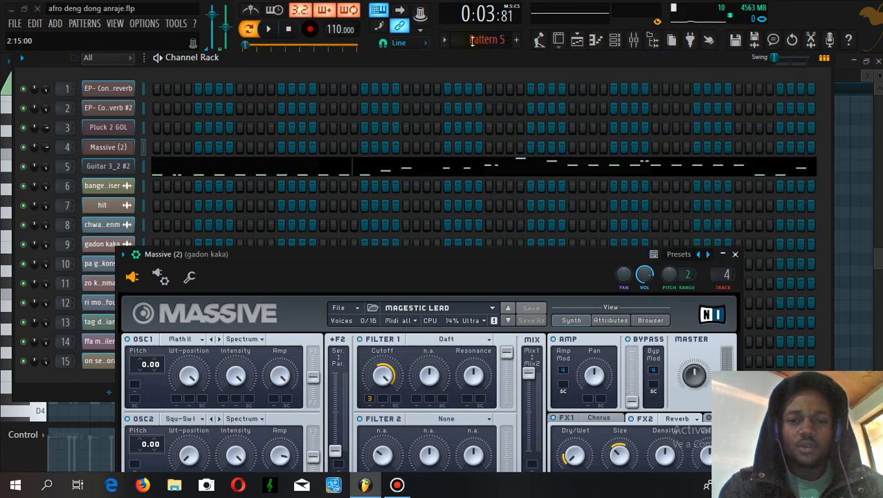
{"action": "left_click", "coordinate": [444, 40]}
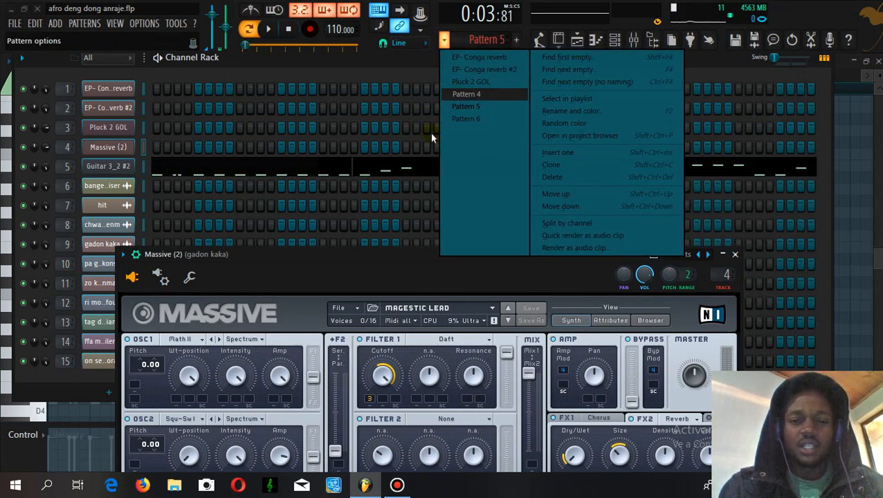
{"action": "left_click", "coordinate": [465, 94]}
{"action": "left_click", "coordinate": [421, 149]}
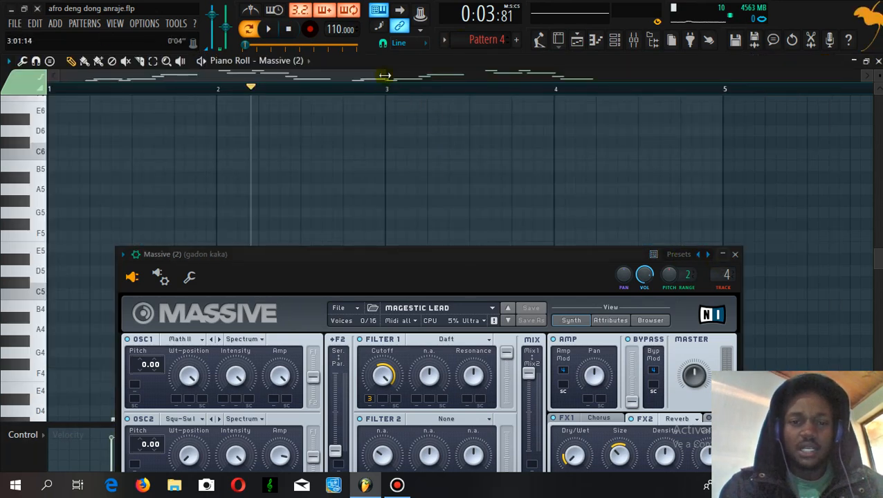
Step: Bring all Massive (2) melody notes into view in the piano roll, with the Massive window moved lower
{"action": "left_click_drag", "start_coordinate": [385, 76], "coordinate": [605, 104]}
{"action": "left_click_drag", "start_coordinate": [505, 254], "coordinate": [496, 412]}
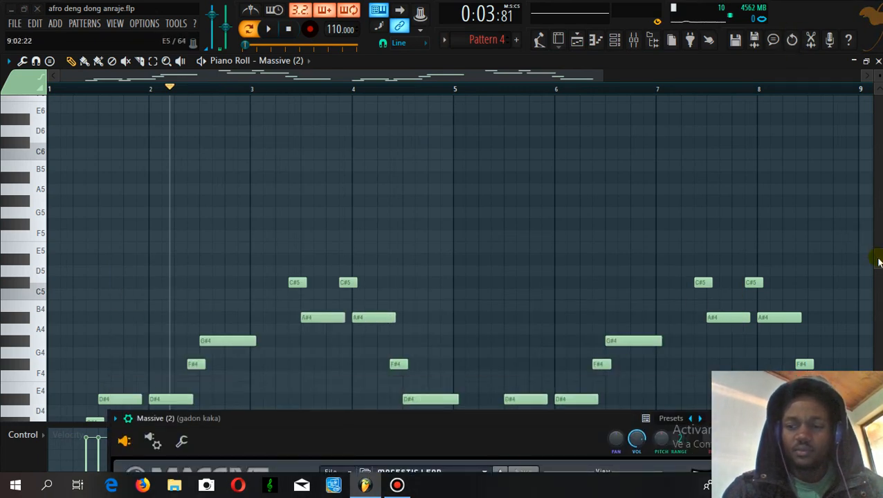
{"action": "left_click_drag", "start_coordinate": [879, 256], "coordinate": [879, 291]}
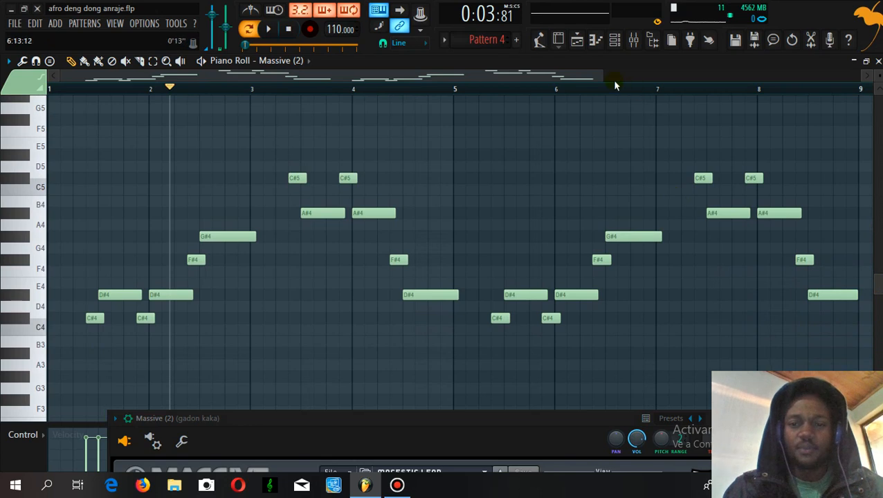
{"action": "left_click_drag", "start_coordinate": [603, 76], "coordinate": [795, 79]}
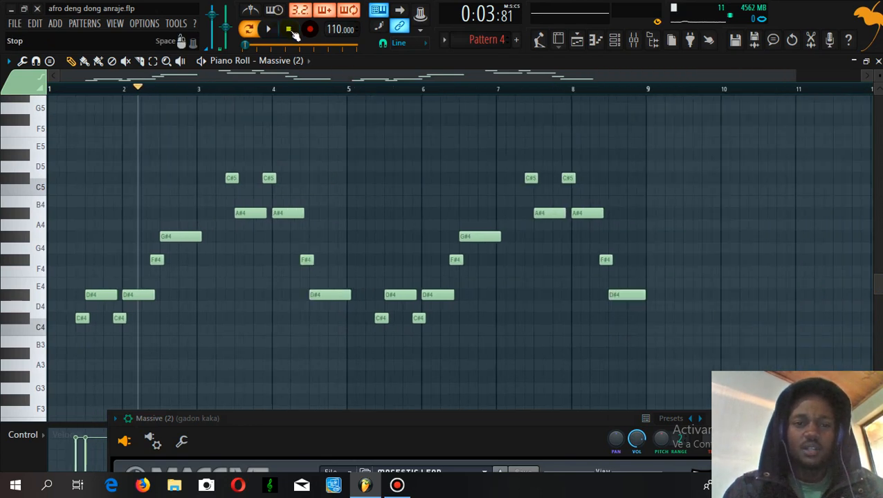
Step: Play Pattern 4 from the start to hear the Massive (2) melody, and pause playback
{"action": "left_click", "coordinate": [288, 30]}
{"action": "left_click", "coordinate": [274, 31]}
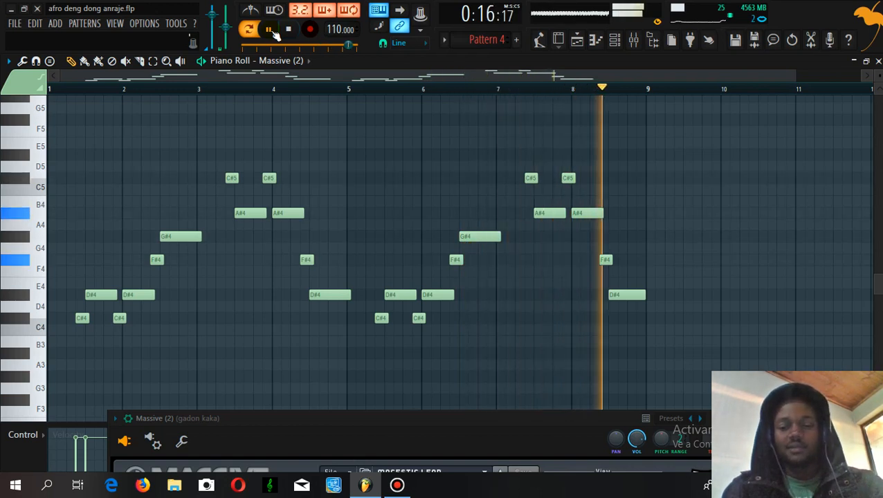
{"action": "left_click", "coordinate": [270, 30]}
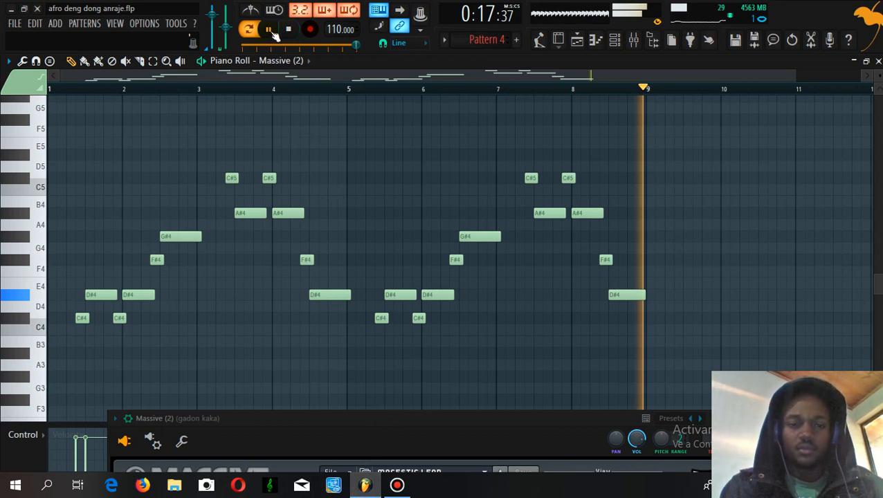
{"action": "key", "text": "ctrl+s"}
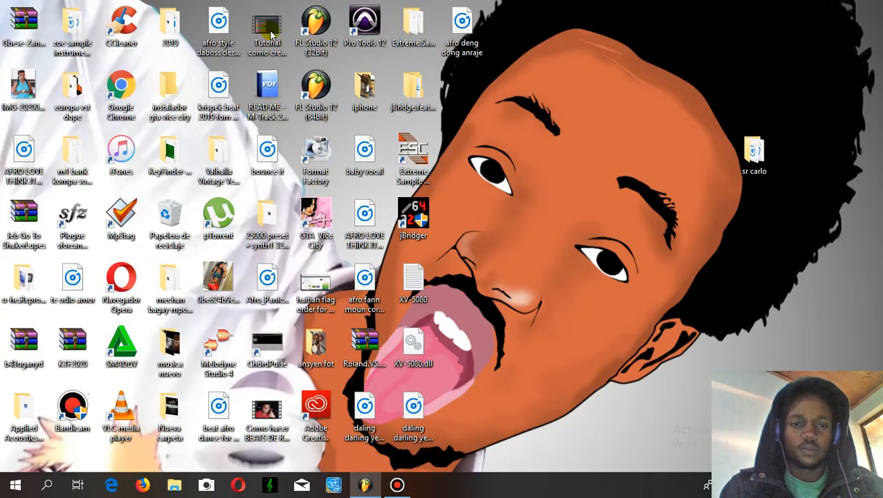
{"action": "left_click", "coordinate": [365, 486]}
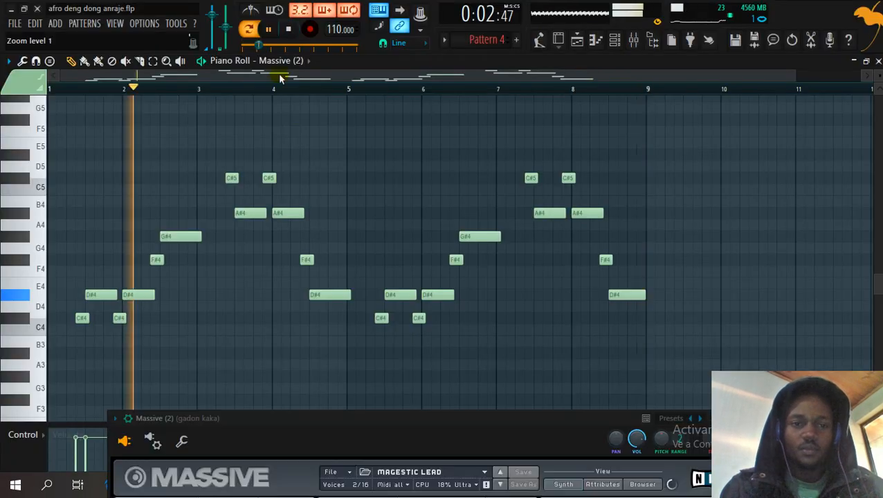
{"action": "left_click", "coordinate": [268, 29]}
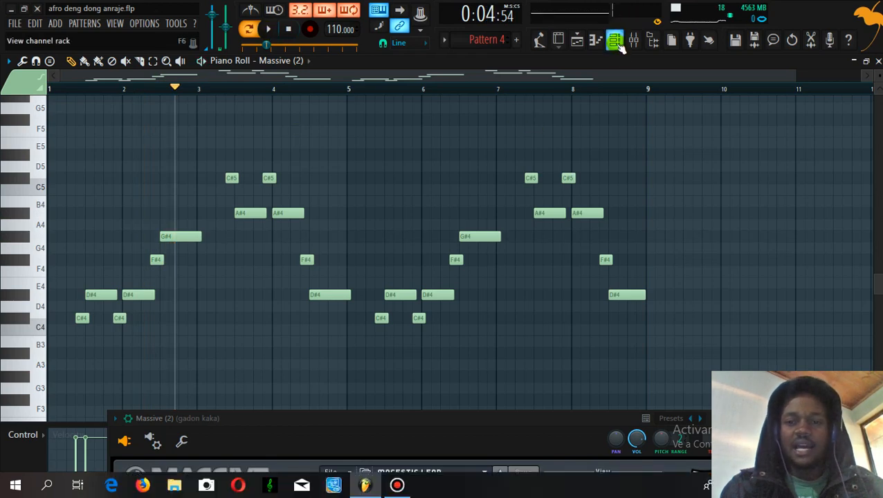
Step: Show the channel rack, view the Massive (2) synth with its Magestic Lead settings in full, and minimise its window
{"action": "left_click", "coordinate": [620, 43]}
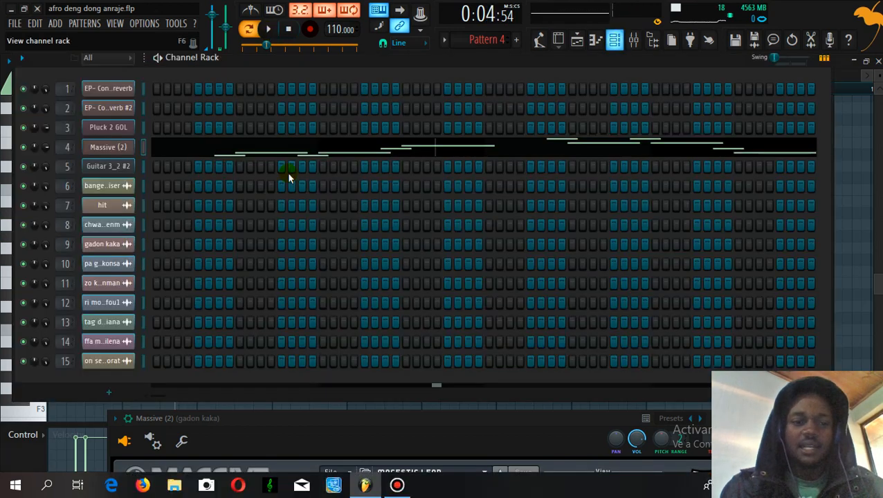
{"action": "left_click", "coordinate": [118, 147]}
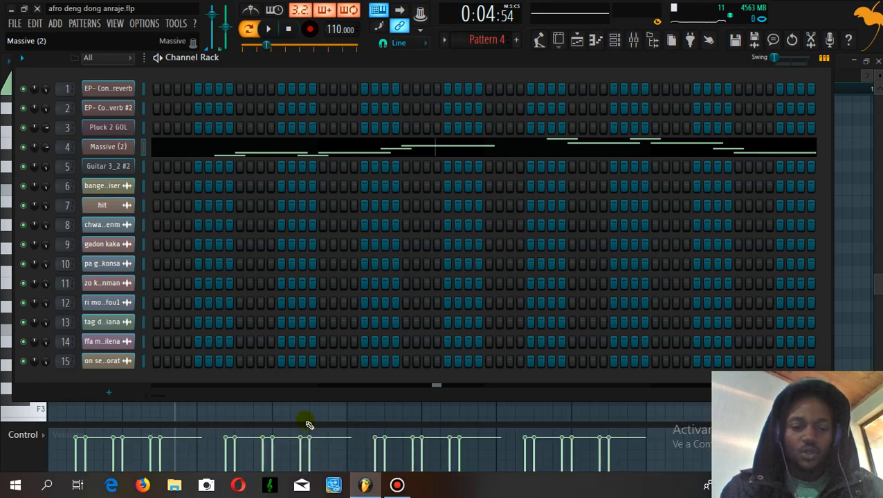
{"action": "left_click", "coordinate": [119, 148]}
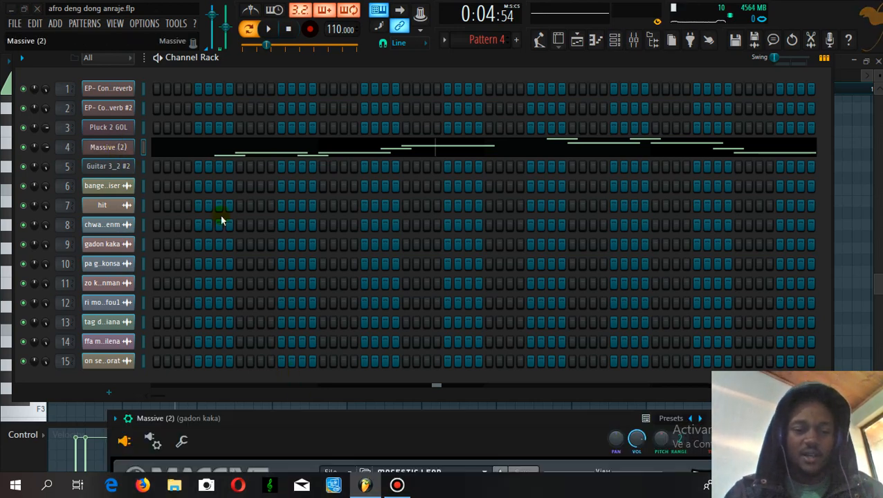
{"action": "left_click_drag", "start_coordinate": [319, 425], "coordinate": [299, 13]}
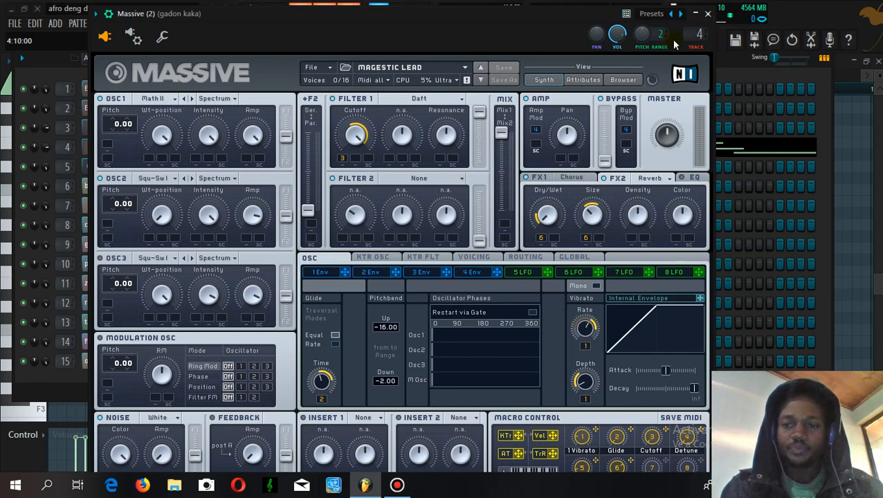
{"action": "left_click", "coordinate": [706, 14]}
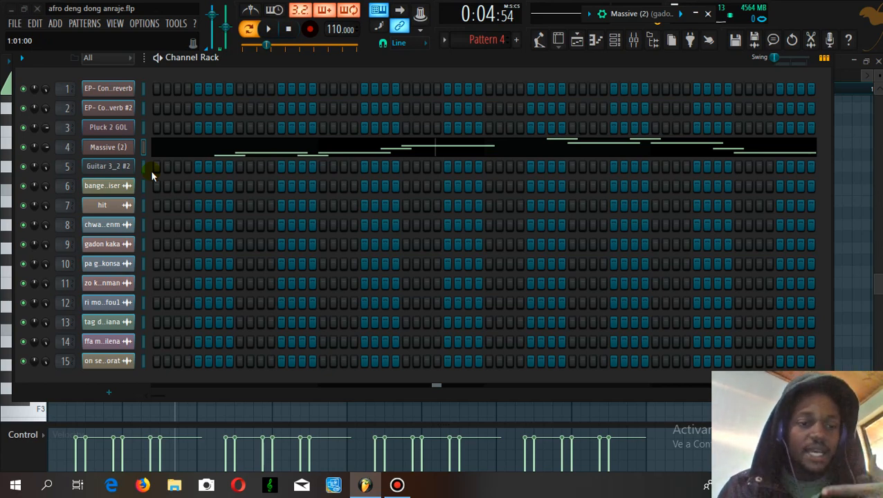
Step: Open the Guitar 3_2 #2 channel, view its sample settings and waveform, and close its window
{"action": "left_click", "coordinate": [115, 169]}
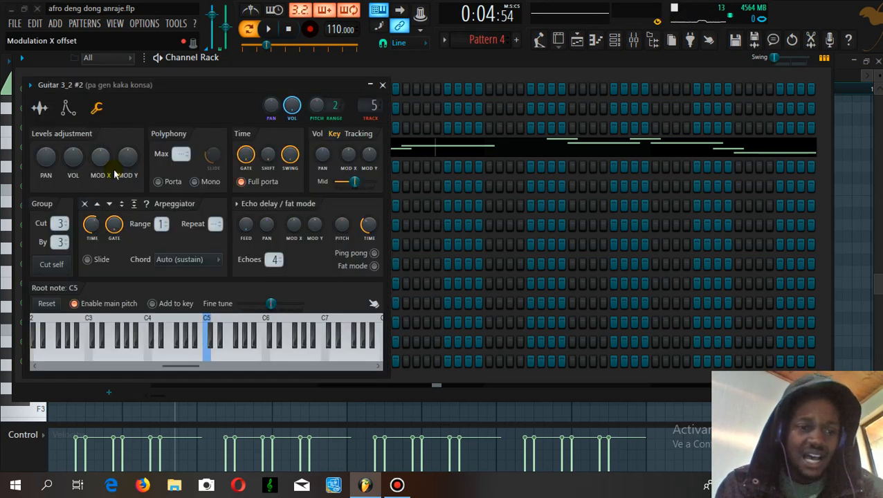
{"action": "left_click", "coordinate": [41, 108]}
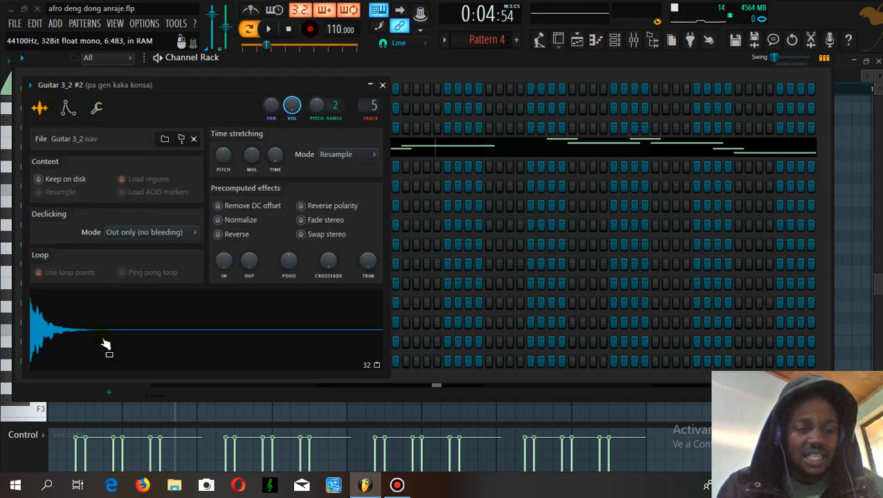
{"action": "left_click", "coordinate": [381, 86]}
Step: Play Pattern 5 while examining the Guitar 3_2 #2 notes in the piano roll, pausing and closing the piano roll at the end
{"action": "left_click", "coordinate": [443, 40]}
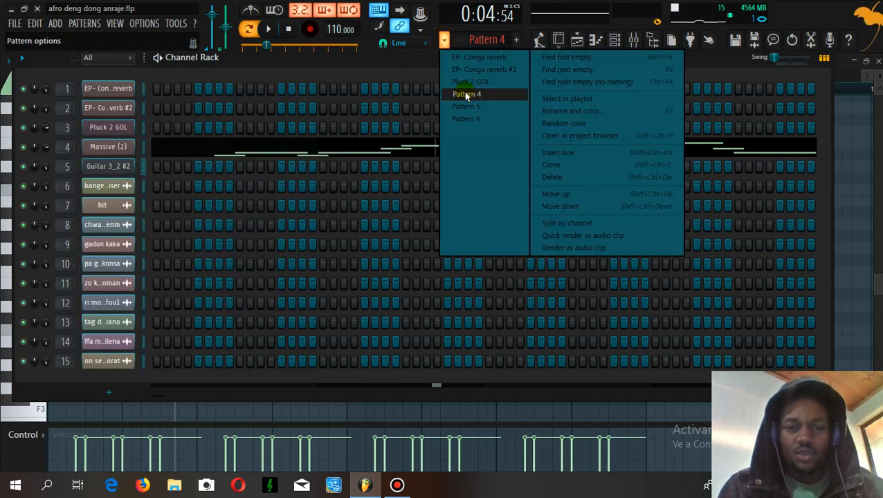
{"action": "left_click", "coordinate": [465, 108]}
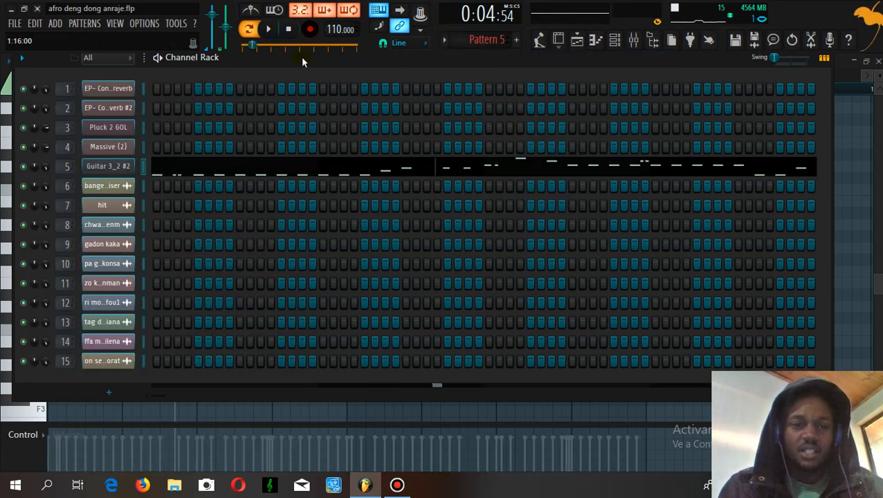
{"action": "left_click", "coordinate": [269, 31]}
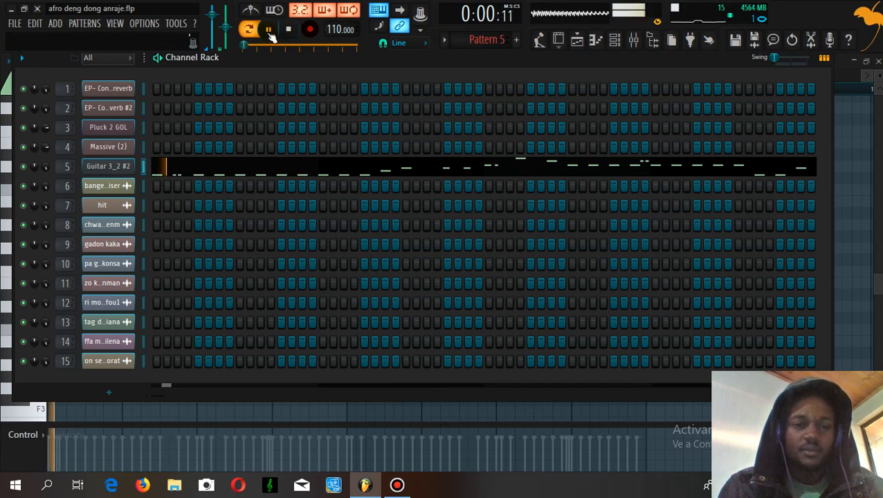
{"action": "left_click", "coordinate": [577, 39]}
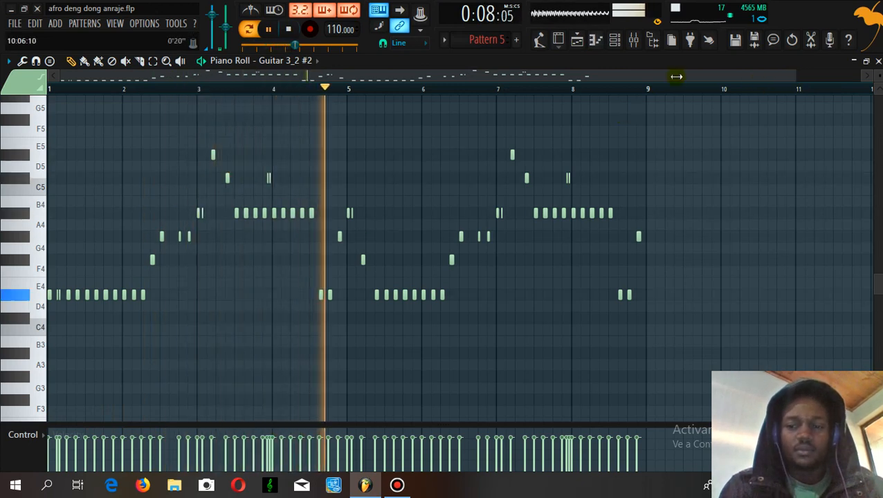
{"action": "left_click_drag", "start_coordinate": [675, 76], "coordinate": [599, 82]}
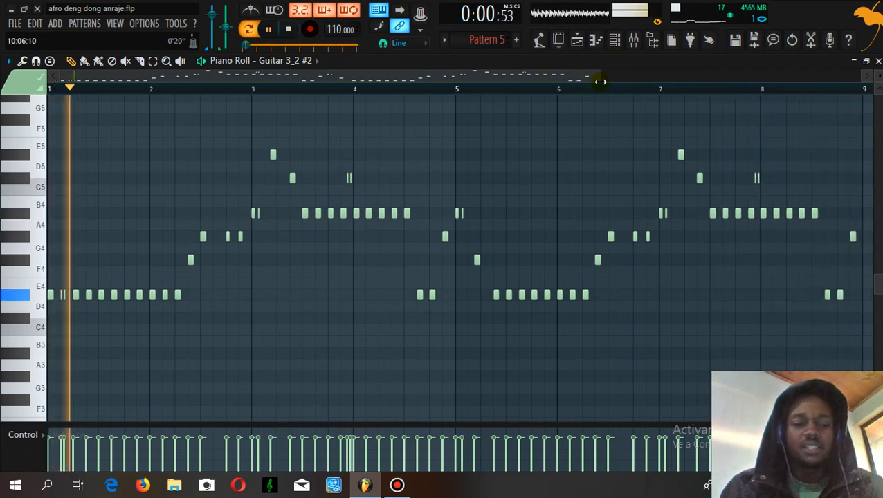
{"action": "left_click", "coordinate": [269, 29]}
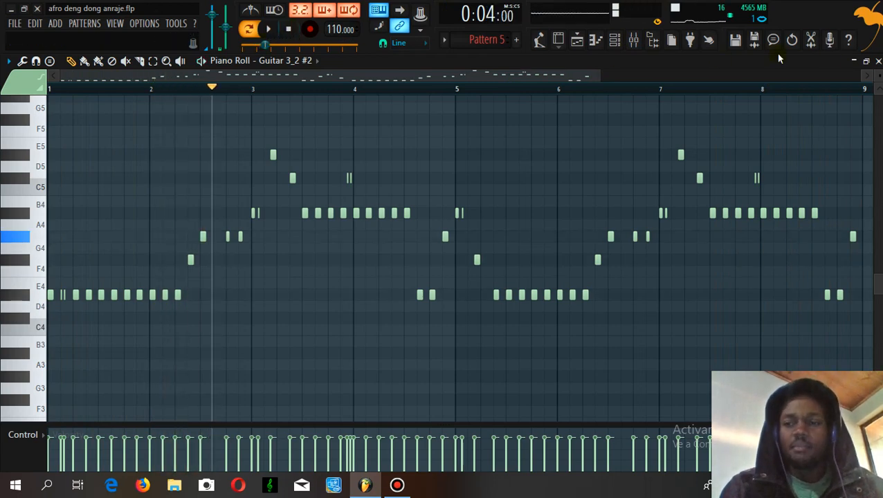
{"action": "left_click", "coordinate": [878, 61]}
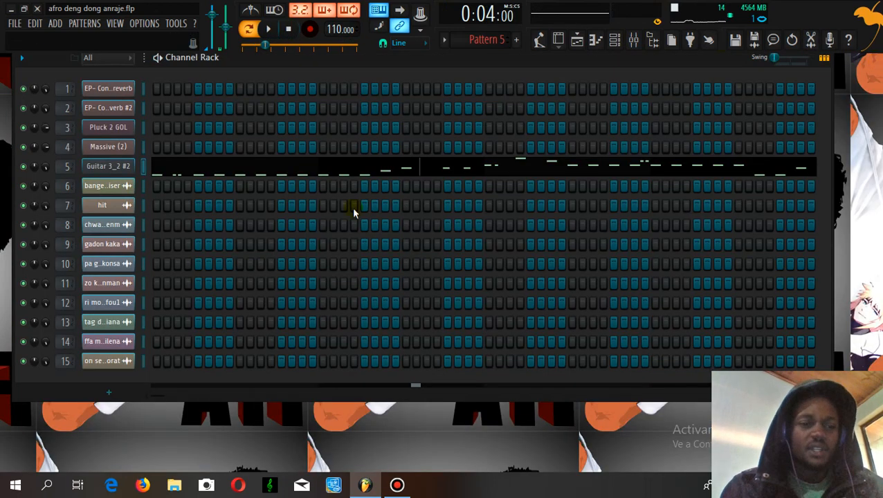
Step: Open the banger riser and hit audio clip channels and preview the sample in each one
{"action": "left_click", "coordinate": [110, 186]}
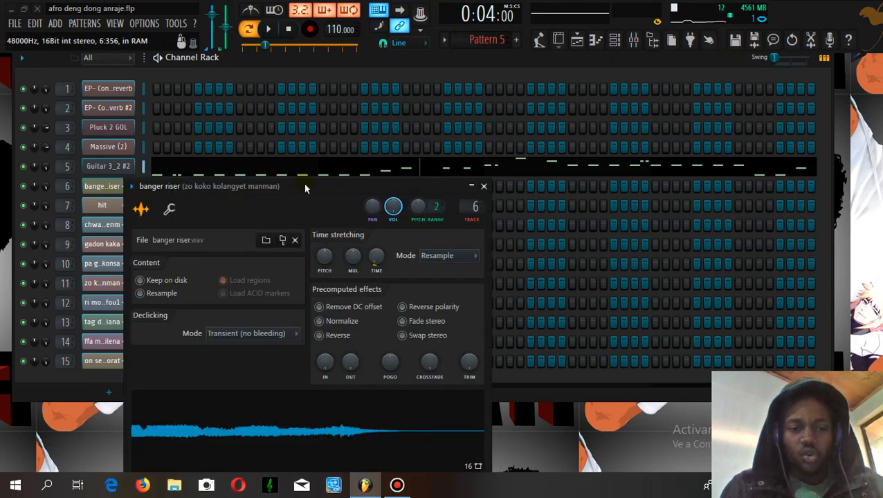
{"action": "left_click_drag", "start_coordinate": [303, 192], "coordinate": [325, 158]}
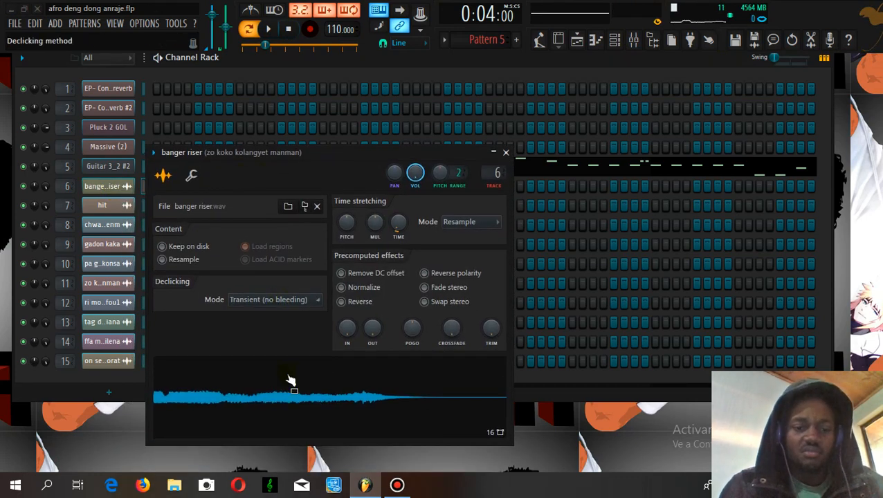
{"action": "left_click", "coordinate": [290, 396]}
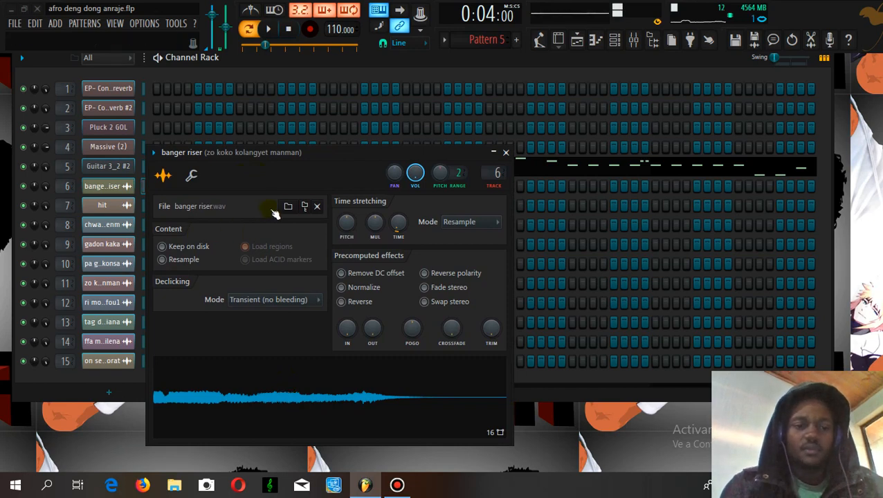
{"action": "left_click", "coordinate": [119, 205]}
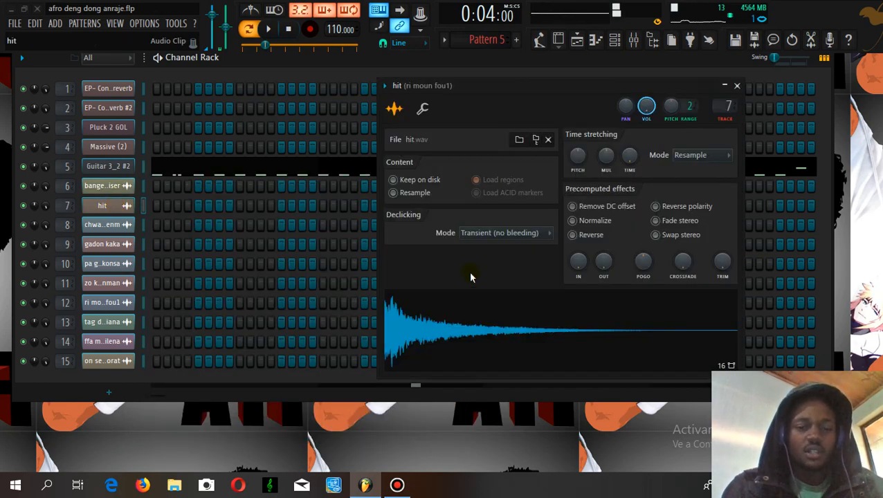
{"action": "left_click", "coordinate": [490, 321]}
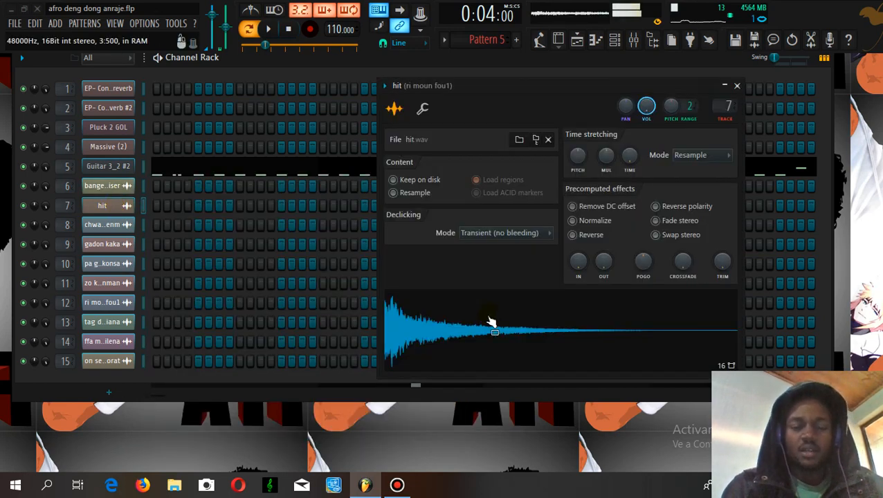
Step: Open the chwa paw pouw pa renmenm and gadon kaka vocal clip channels and preview both samples
{"action": "left_click", "coordinate": [123, 228]}
{"action": "left_click", "coordinate": [198, 360]}
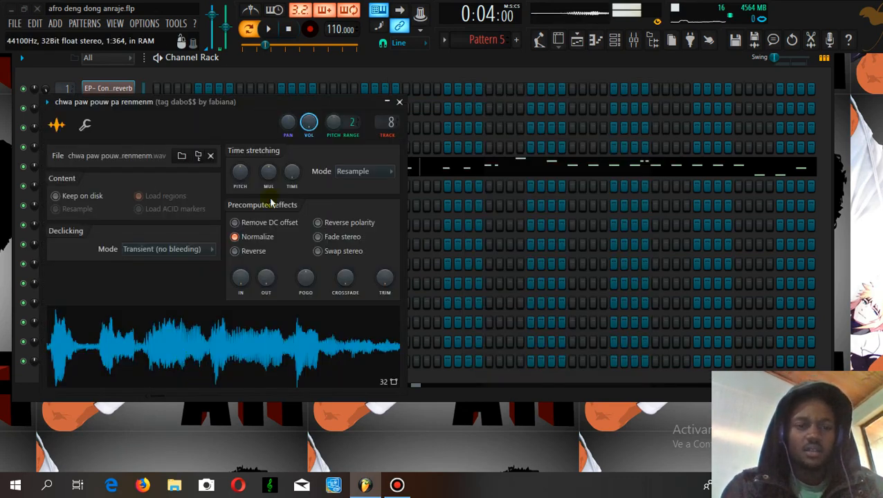
{"action": "left_click_drag", "start_coordinate": [385, 104], "coordinate": [597, 100]}
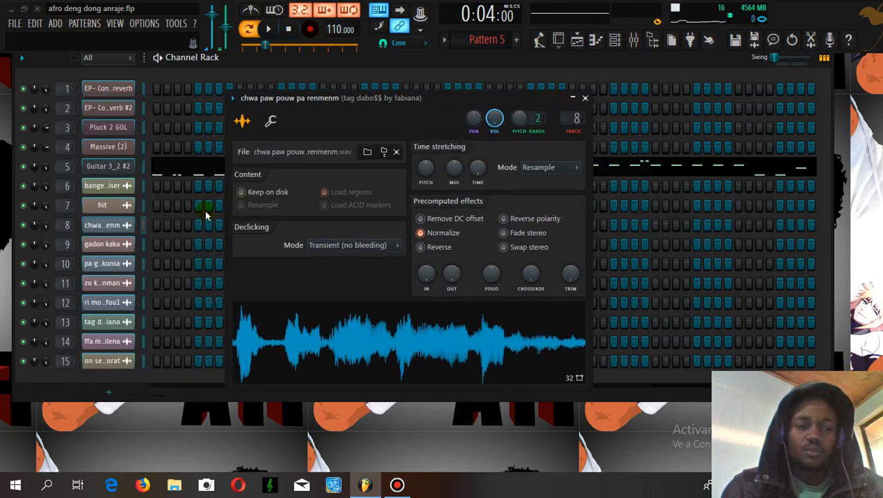
{"action": "left_click", "coordinate": [124, 245]}
{"action": "left_click", "coordinate": [463, 357]}
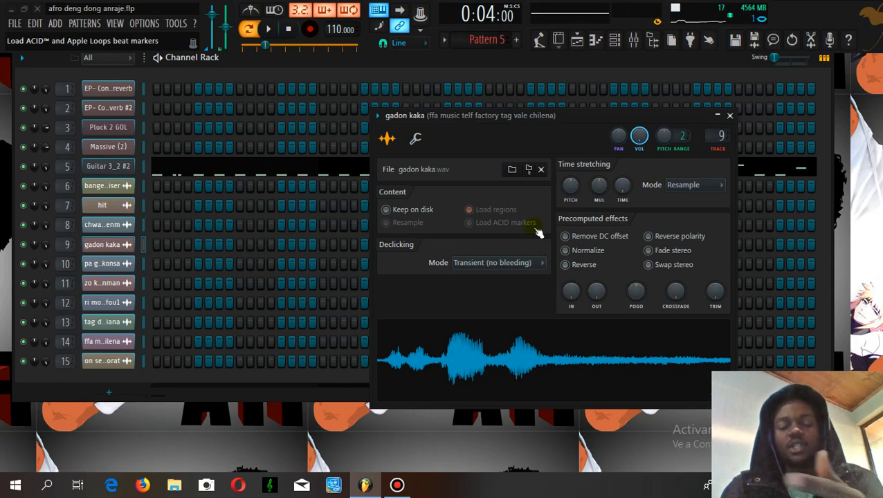
Step: Locate the gadon kaka sample in the browser, look through its sample pack folder, and close the channel's window
{"action": "left_click", "coordinate": [529, 170]}
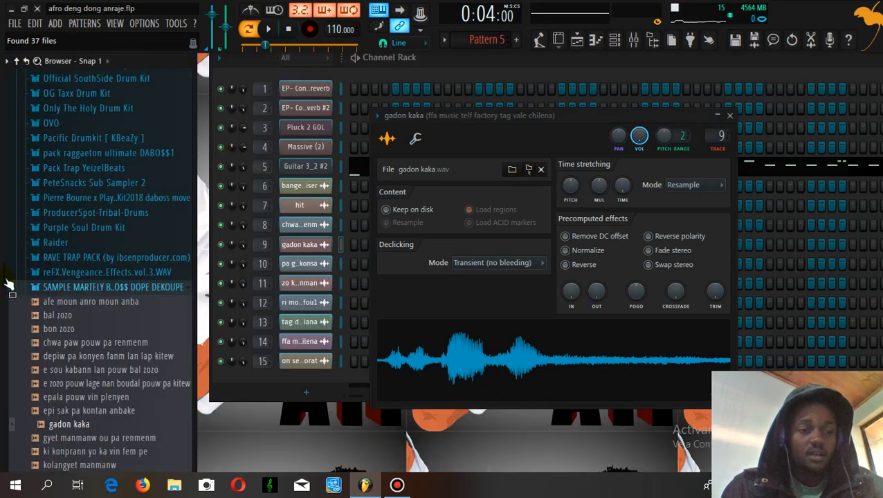
{"action": "left_click_drag", "start_coordinate": [1, 268], "coordinate": [1, 296]}
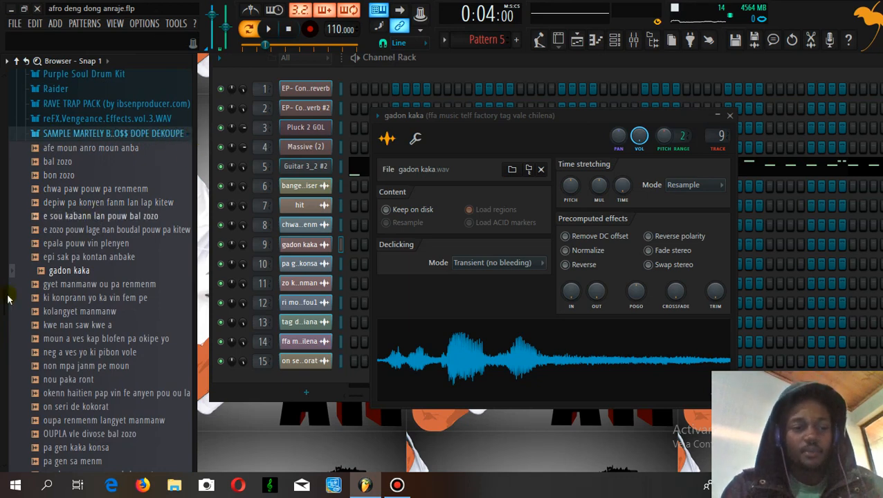
{"action": "scroll", "coordinate": [2, 312], "scroll_direction": "down", "scroll_amount": 6}
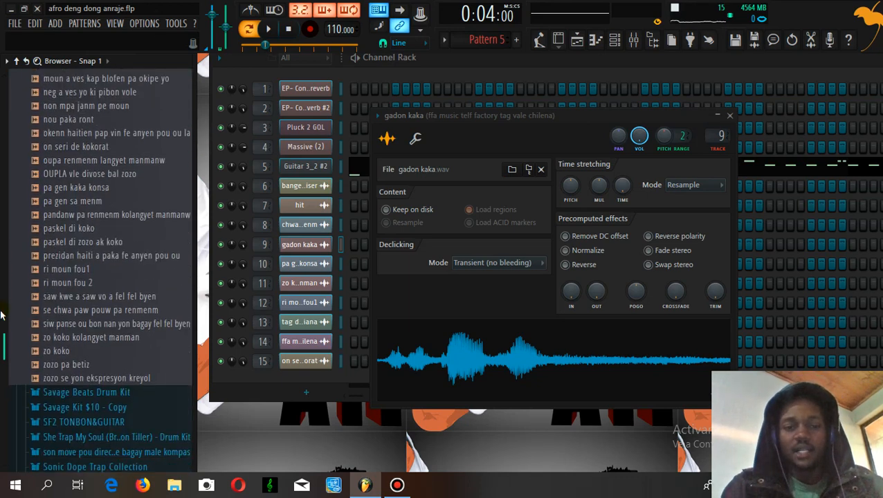
{"action": "scroll", "coordinate": [2, 297], "scroll_direction": "up", "scroll_amount": 3}
{"action": "scroll", "coordinate": [2, 296], "scroll_direction": "up", "scroll_amount": 5}
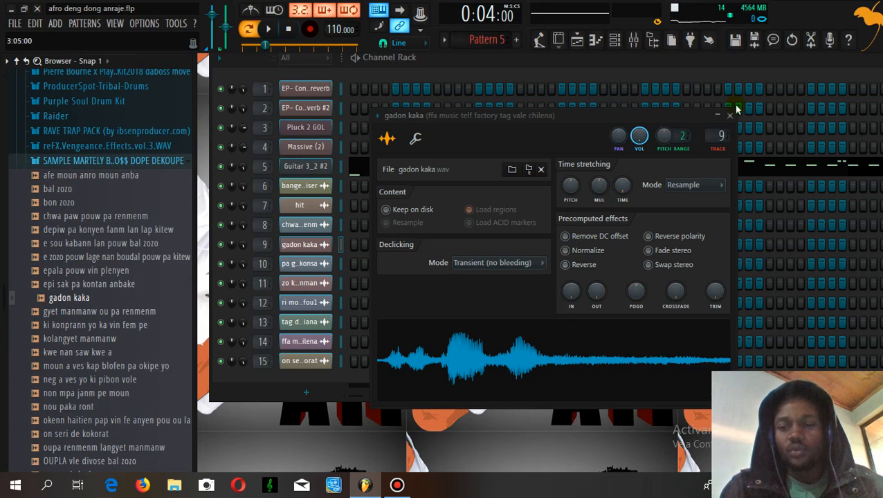
{"action": "left_click", "coordinate": [731, 117]}
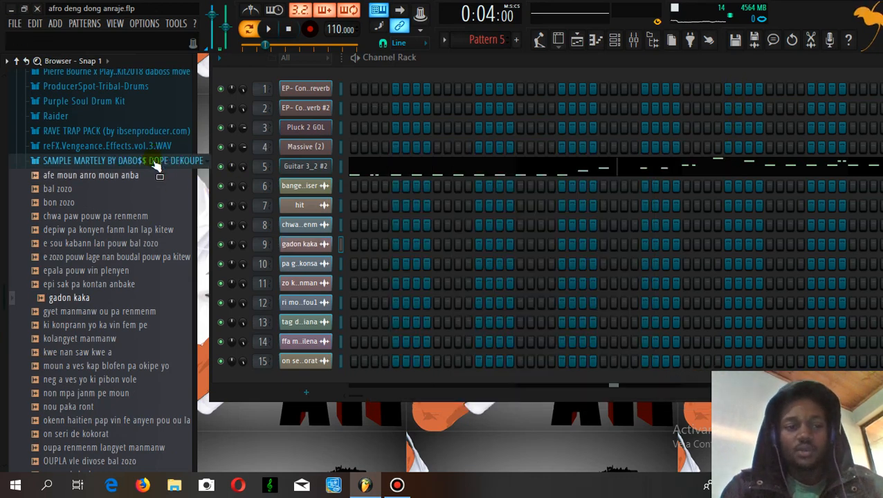
Step: Collapse the vocal sample pack folder, then open the vocal tag channels 13 and 14 to preview their samples, closing each window
{"action": "left_click", "coordinate": [155, 163]}
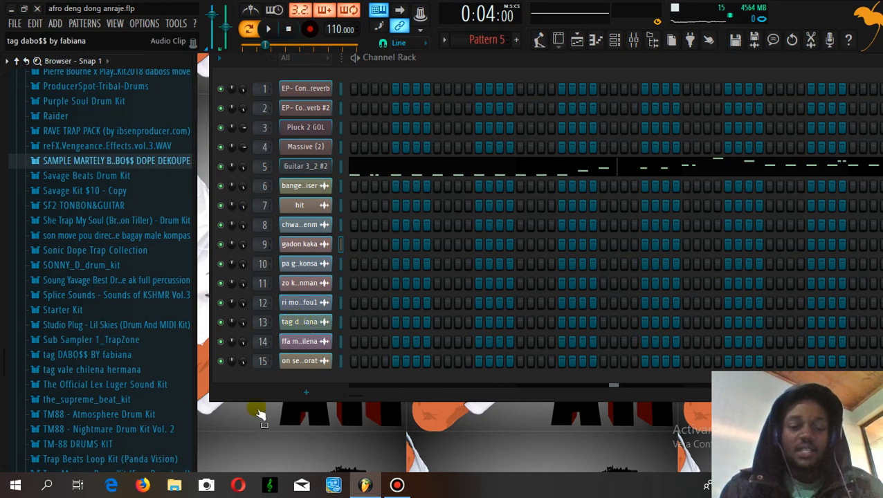
{"action": "left_click", "coordinate": [306, 322]}
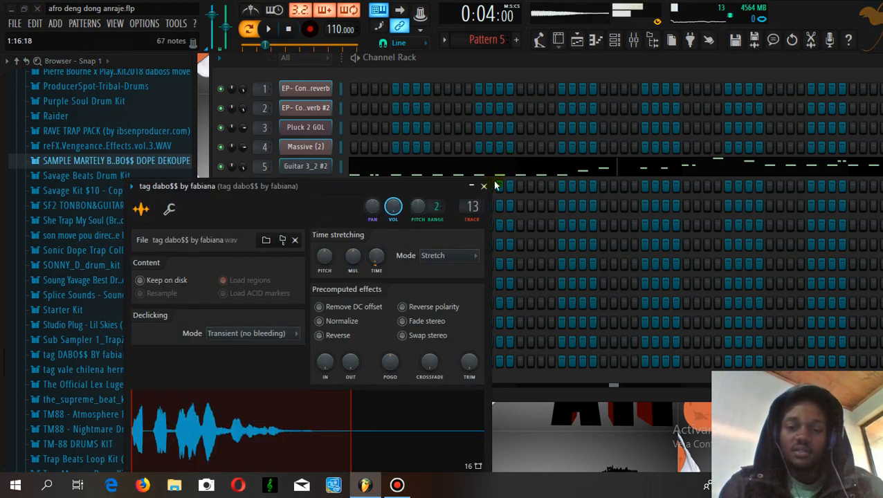
{"action": "key", "text": "Escape"}
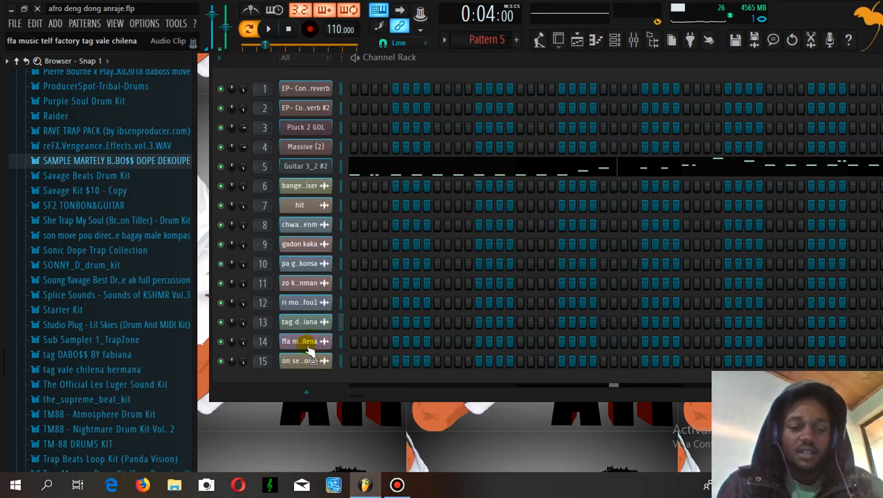
{"action": "left_click", "coordinate": [308, 344]}
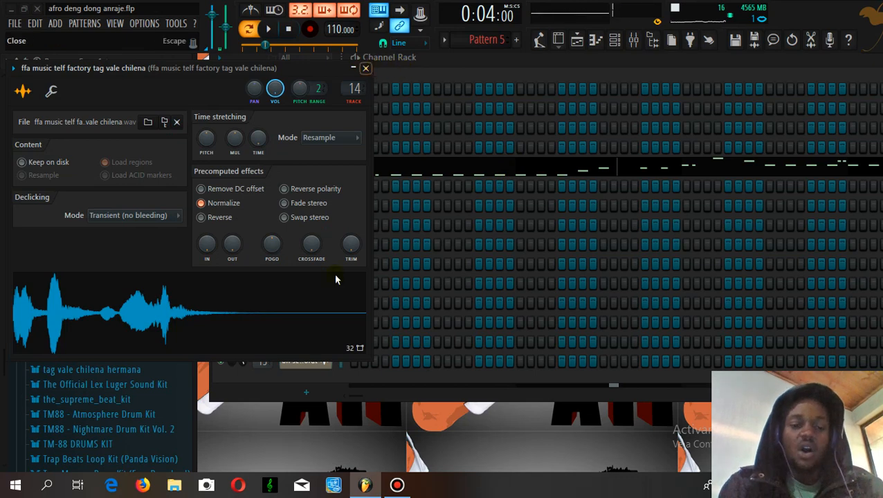
{"action": "key", "text": "Escape"}
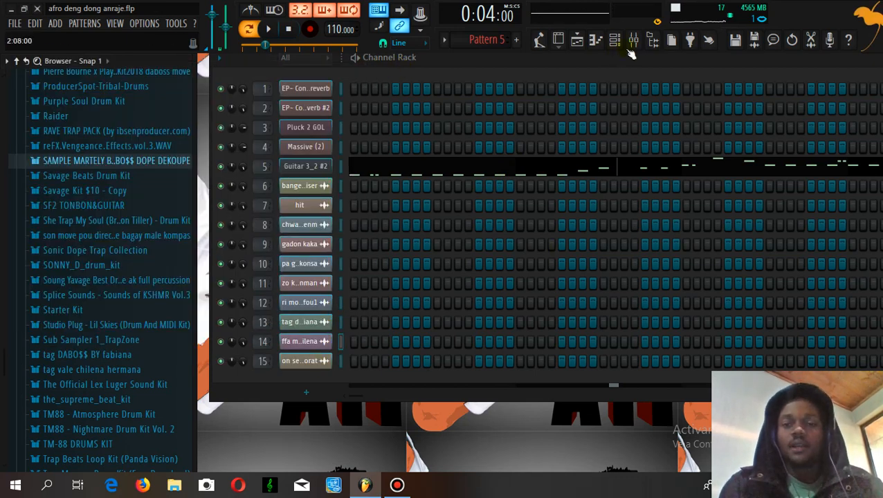
Step: Hide the browser, open the mixer, and inspect the effect slots of inserts 1 through 8 one by one
{"action": "left_click", "coordinate": [652, 39]}
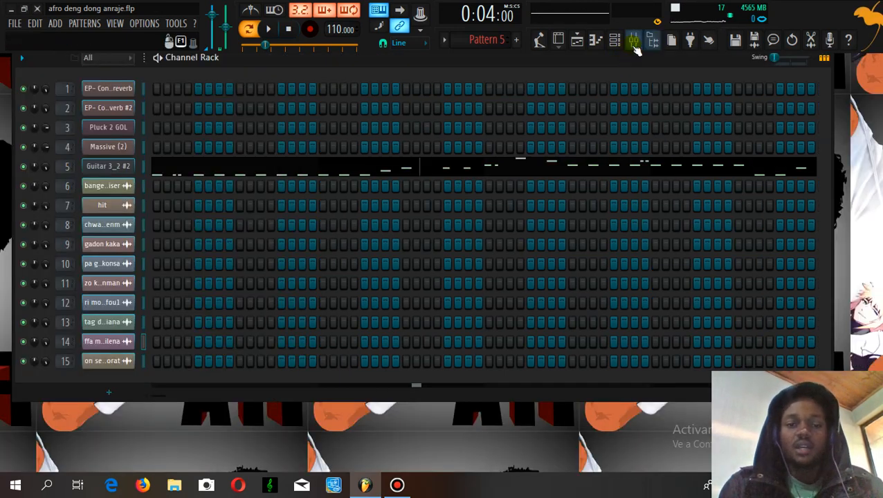
{"action": "left_click", "coordinate": [632, 40]}
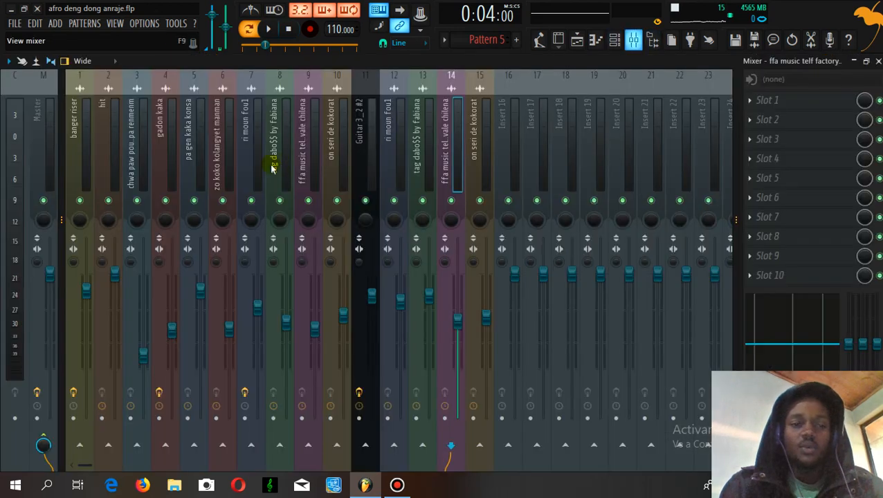
{"action": "left_click", "coordinate": [83, 145]}
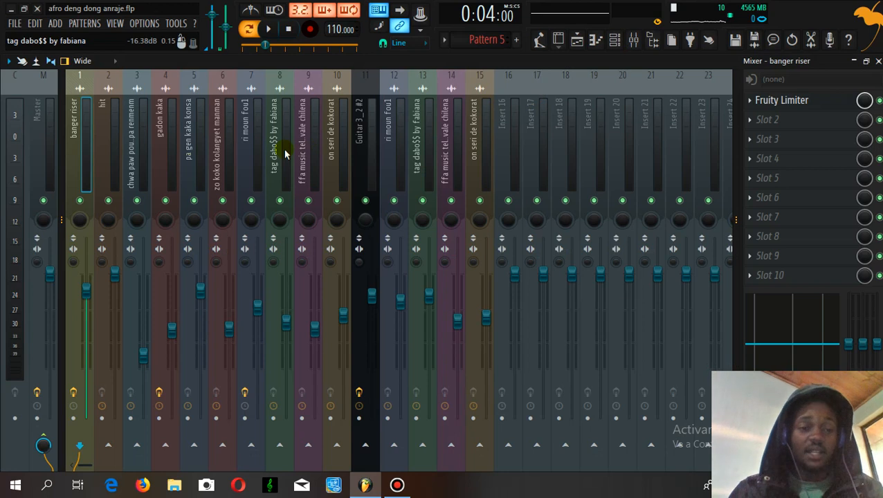
{"action": "left_click", "coordinate": [112, 148]}
{"action": "left_click", "coordinate": [143, 157]}
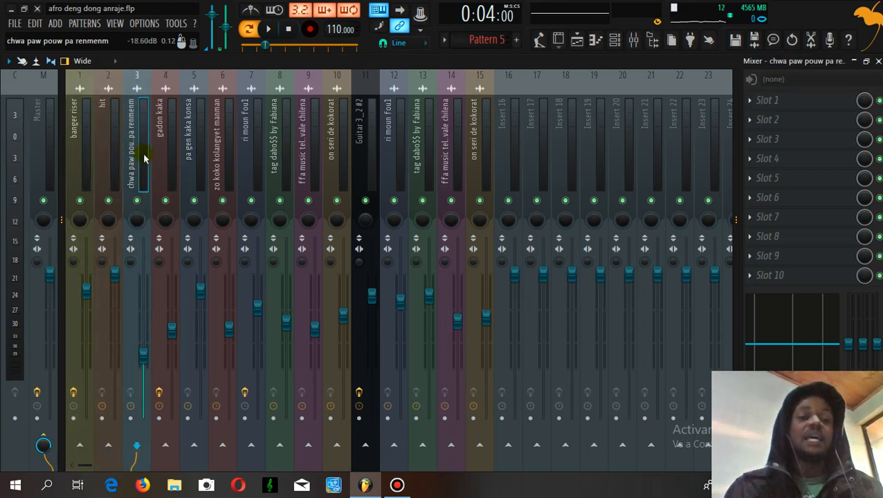
{"action": "left_click", "coordinate": [177, 154]}
{"action": "left_click", "coordinate": [198, 162]}
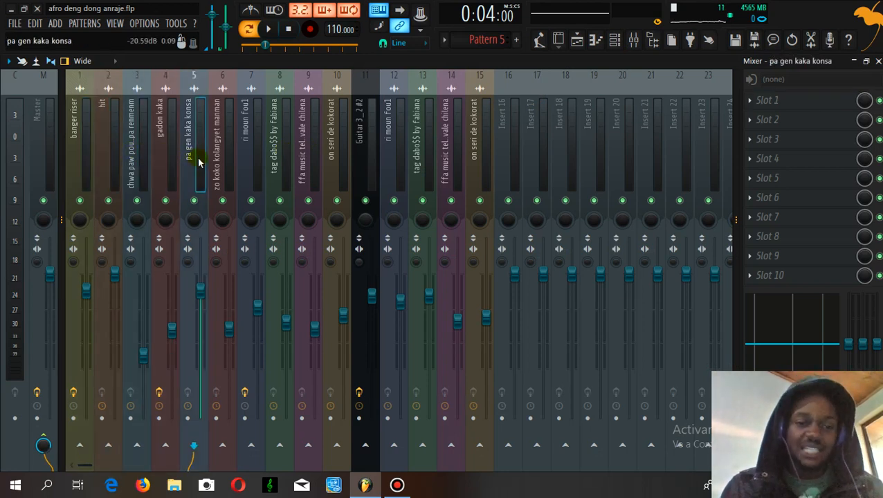
{"action": "left_click", "coordinate": [226, 168]}
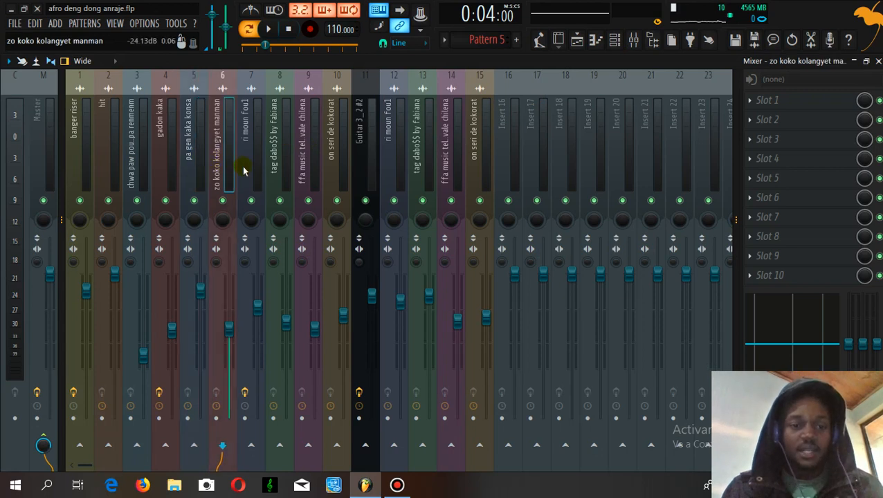
{"action": "left_click", "coordinate": [256, 174]}
{"action": "left_click", "coordinate": [285, 175]}
{"action": "left_click", "coordinate": [315, 178]}
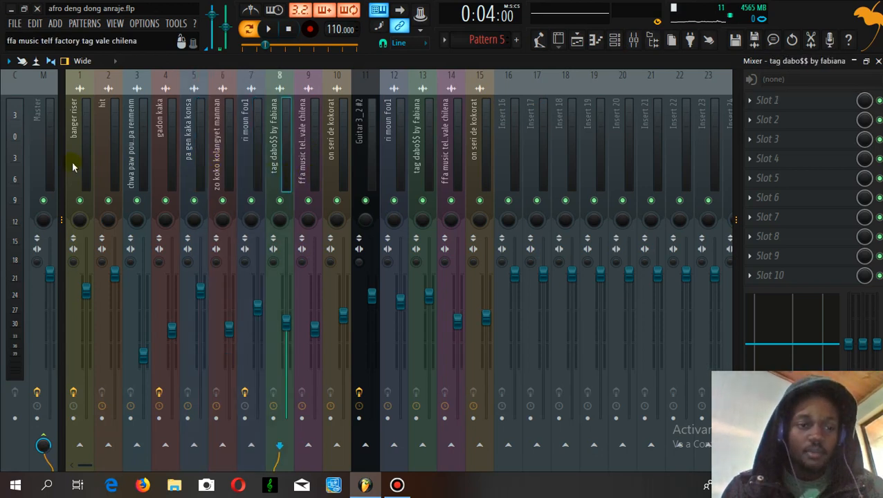
Step: Examine the Fruity Limiter settings on the Master track, then close the plugin and the mixer
{"action": "left_click", "coordinate": [51, 158]}
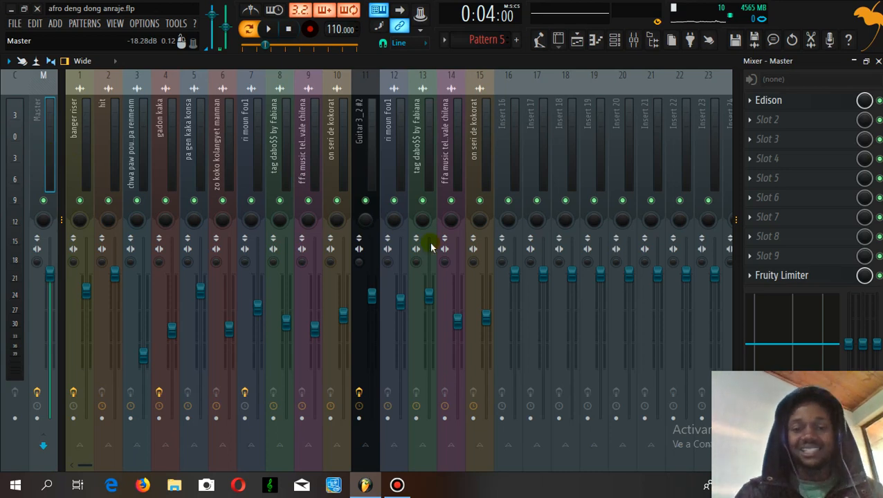
{"action": "left_click", "coordinate": [778, 277]}
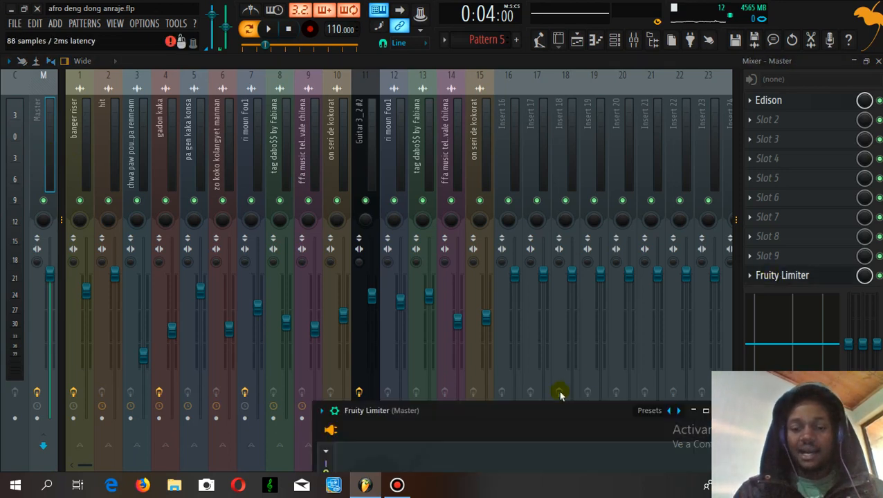
{"action": "left_click_drag", "start_coordinate": [550, 409], "coordinate": [408, 253]}
{"action": "left_click_drag", "start_coordinate": [379, 202], "coordinate": [374, 191]}
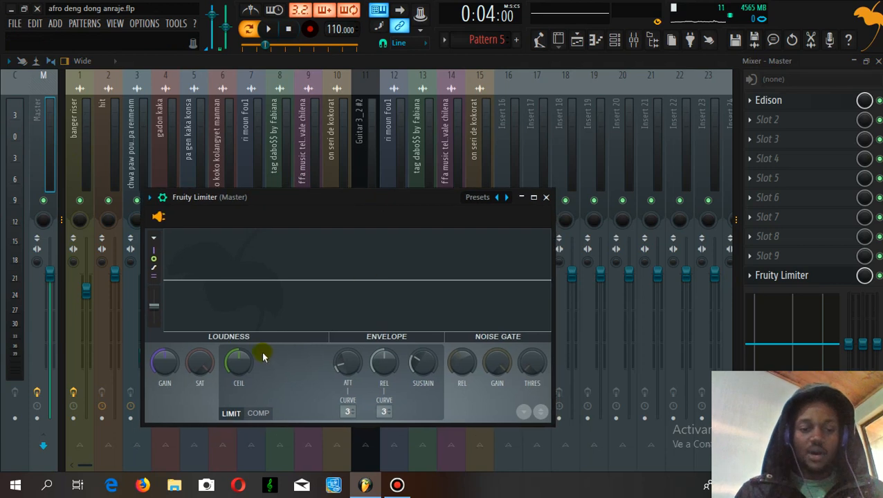
{"action": "left_click", "coordinate": [546, 197]}
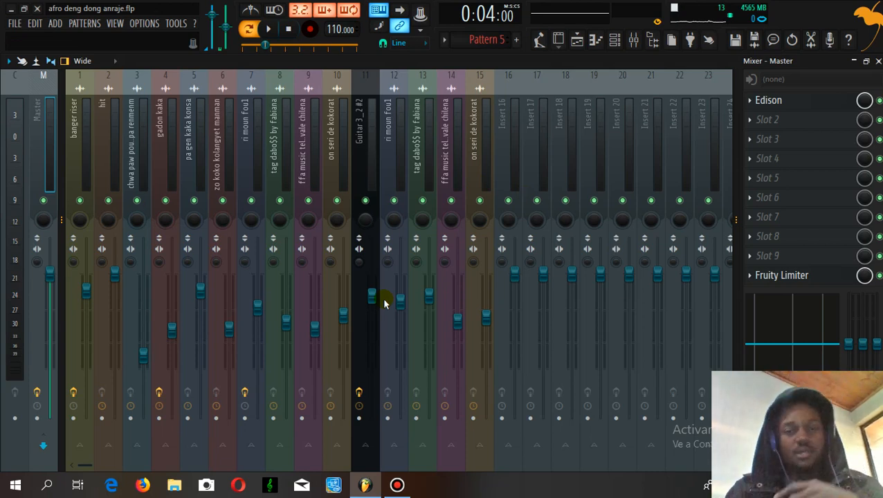
{"action": "left_click", "coordinate": [877, 61]}
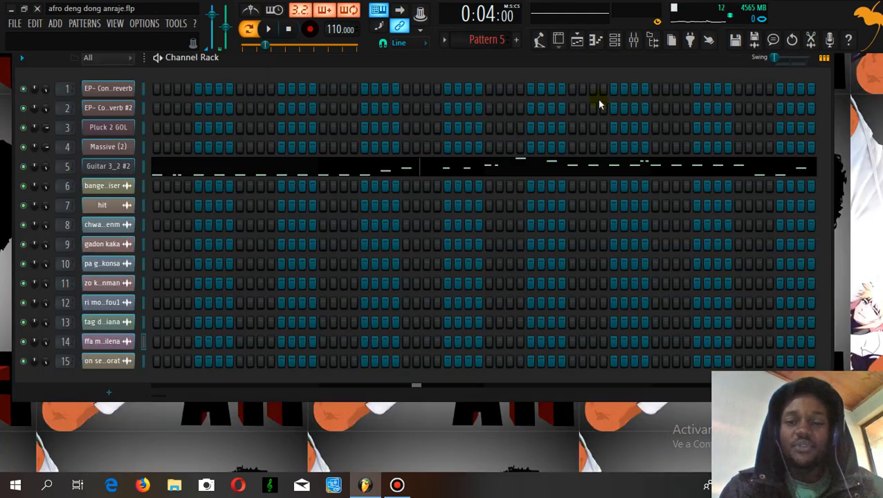
Step: Open the playlist, play the arrangement in song mode, and pause it around bar 47
{"action": "left_click", "coordinate": [577, 43]}
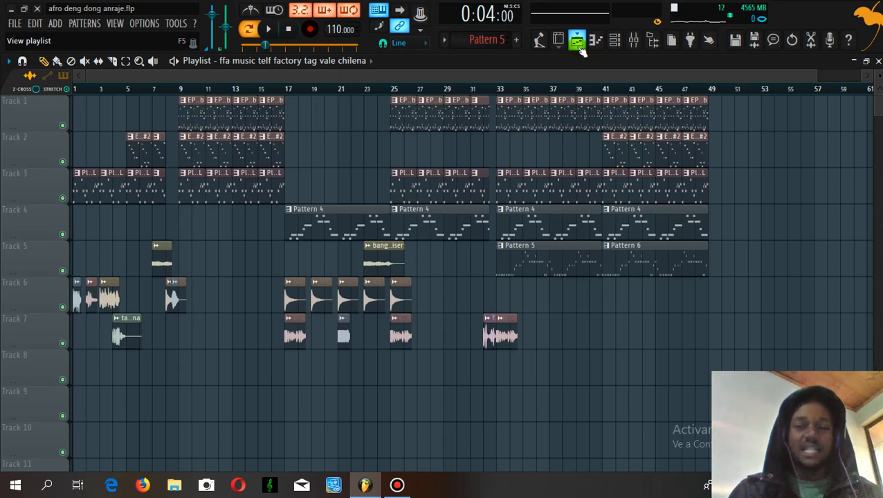
{"action": "left_click", "coordinate": [288, 29]}
{"action": "left_click", "coordinate": [268, 29]}
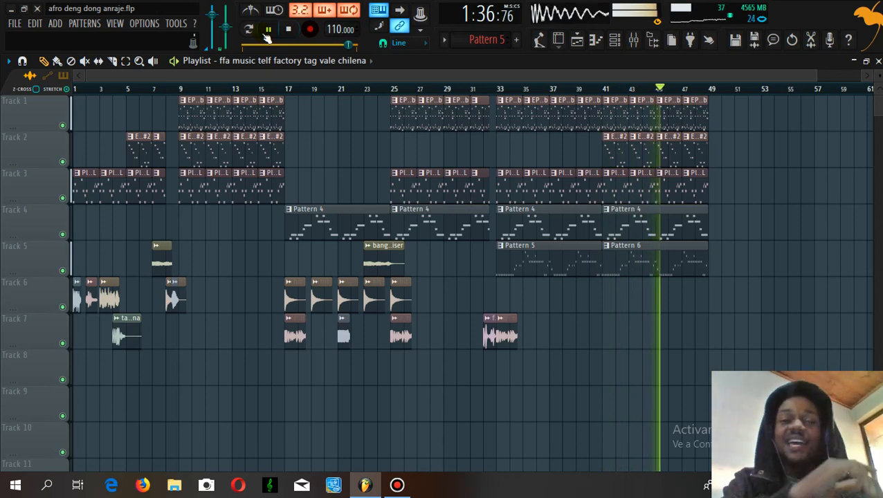
{"action": "left_click", "coordinate": [267, 31]}
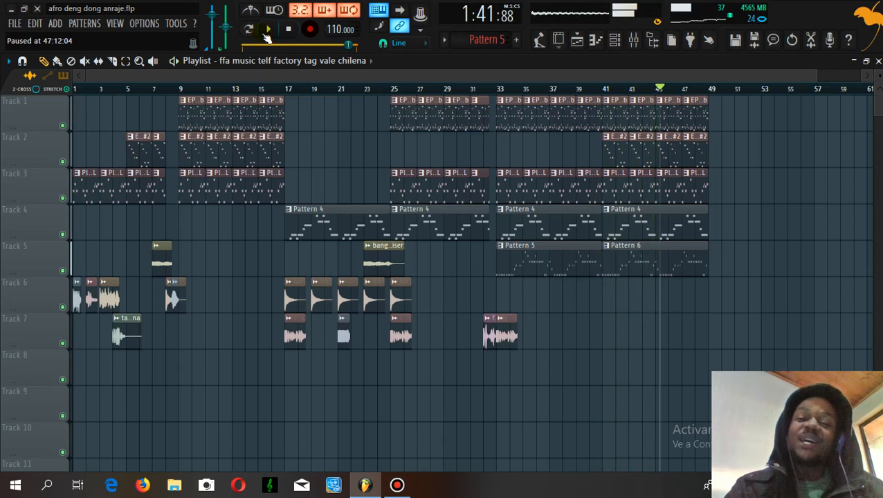